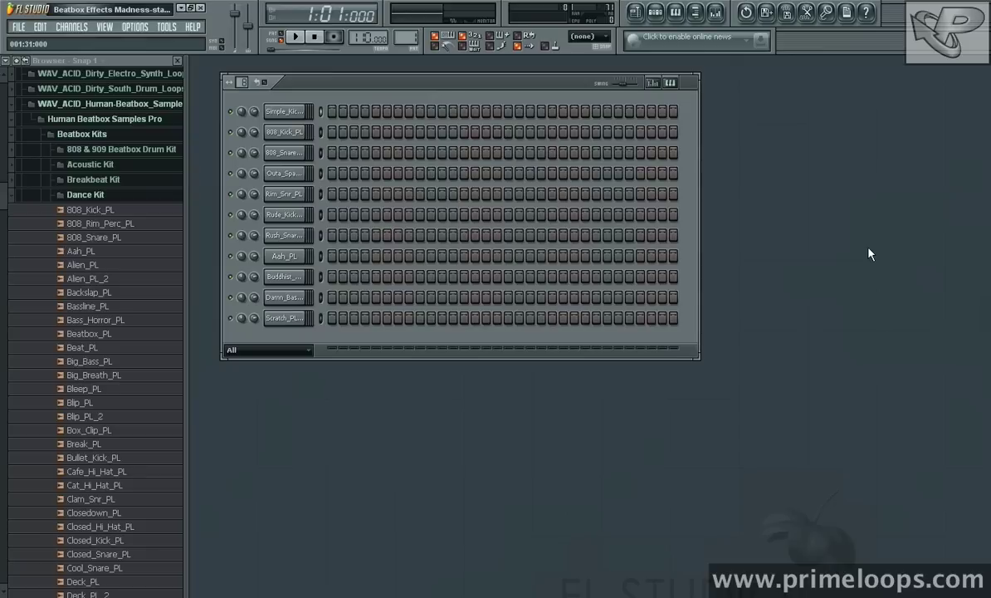
# Step: Preview the Simple_Kick_PL_2, 808_Kick_PL, 808_Snare_PL and Aah_PL samples in their channel settings
pyautogui.click(285, 111)
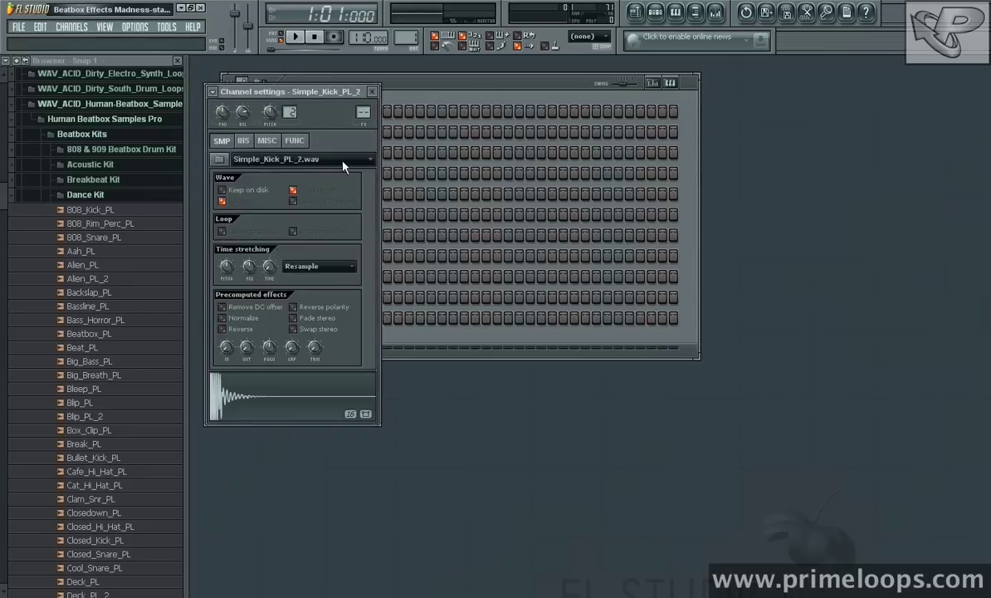
pyautogui.click(239, 399)
pyautogui.click(372, 91)
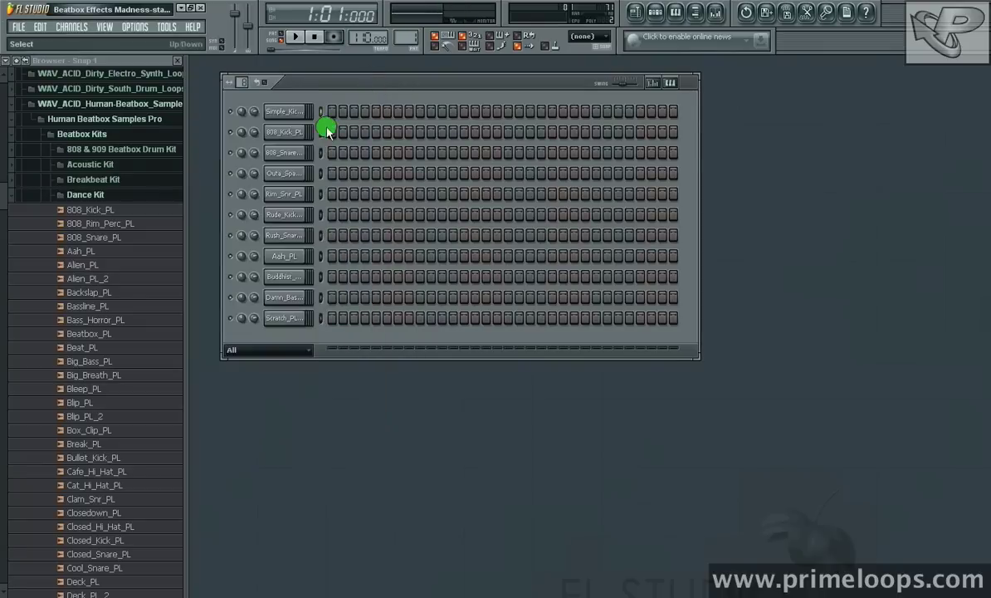
pyautogui.click(274, 129)
pyautogui.click(276, 398)
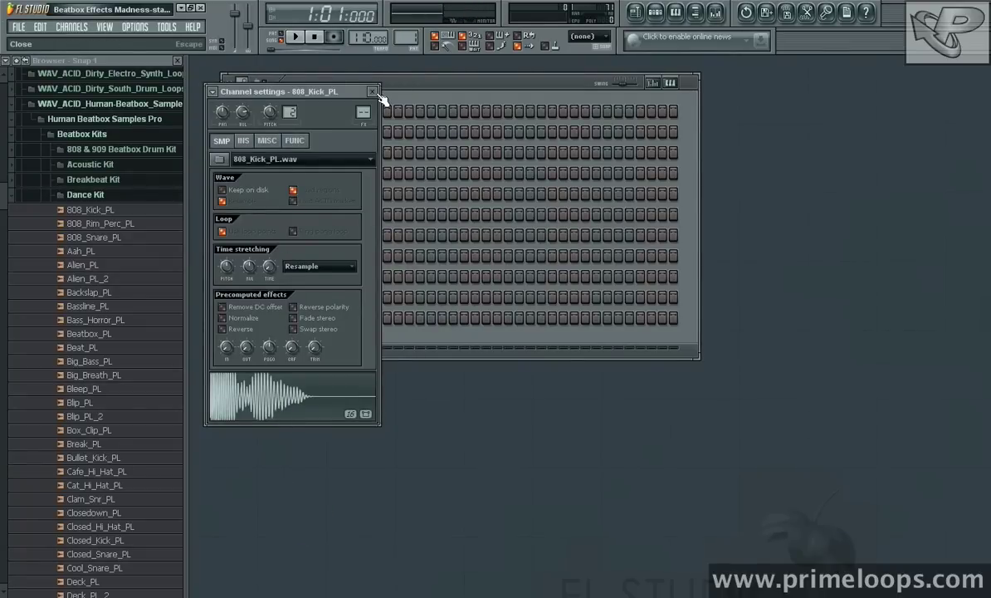
pyautogui.click(372, 92)
pyautogui.click(321, 129)
pyautogui.click(274, 384)
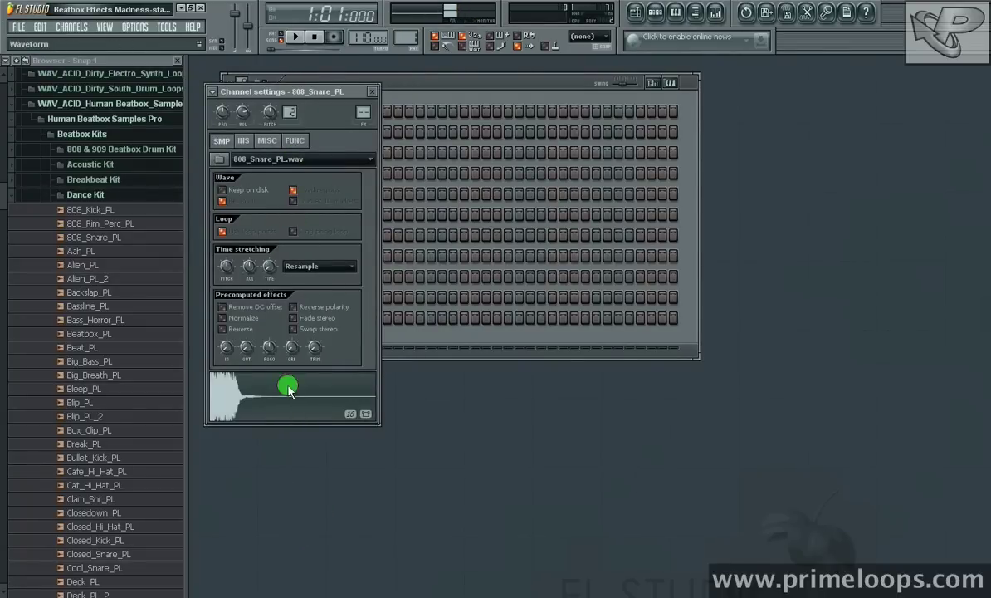
pyautogui.click(372, 92)
pyautogui.click(284, 256)
pyautogui.click(276, 387)
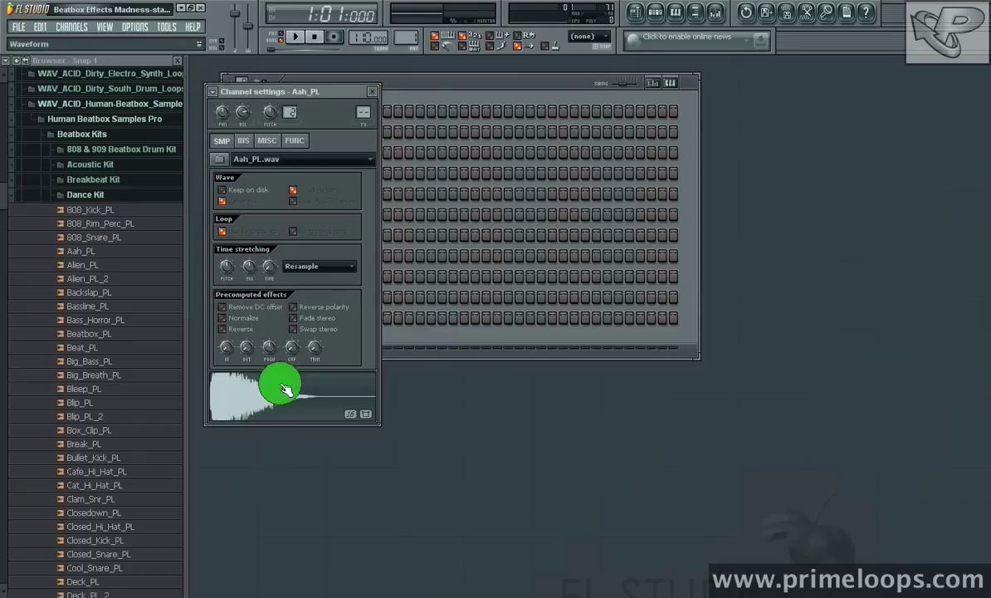
pyautogui.click(372, 92)
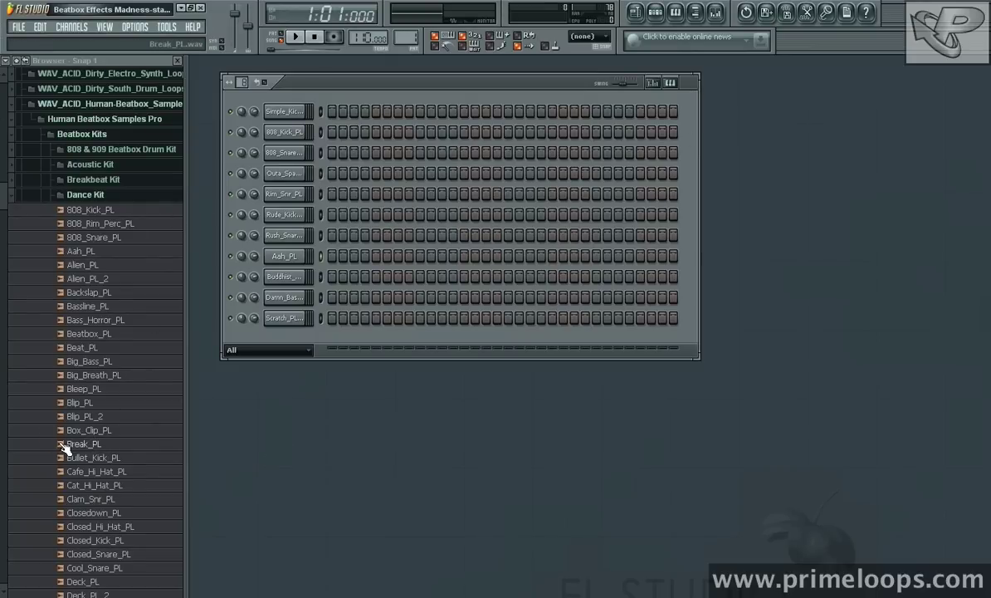
# Step: Audition the Scat_PL samples in the browser and add Scat_PL_16 as a new channel below the scratch channel
pyautogui.moveTo(4, 189); pyautogui.dragTo(7, 405)
pyautogui.click(77, 408)
pyautogui.click(84, 476)
pyautogui.click(87, 504)
pyautogui.click(90, 532)
pyautogui.click(94, 490)
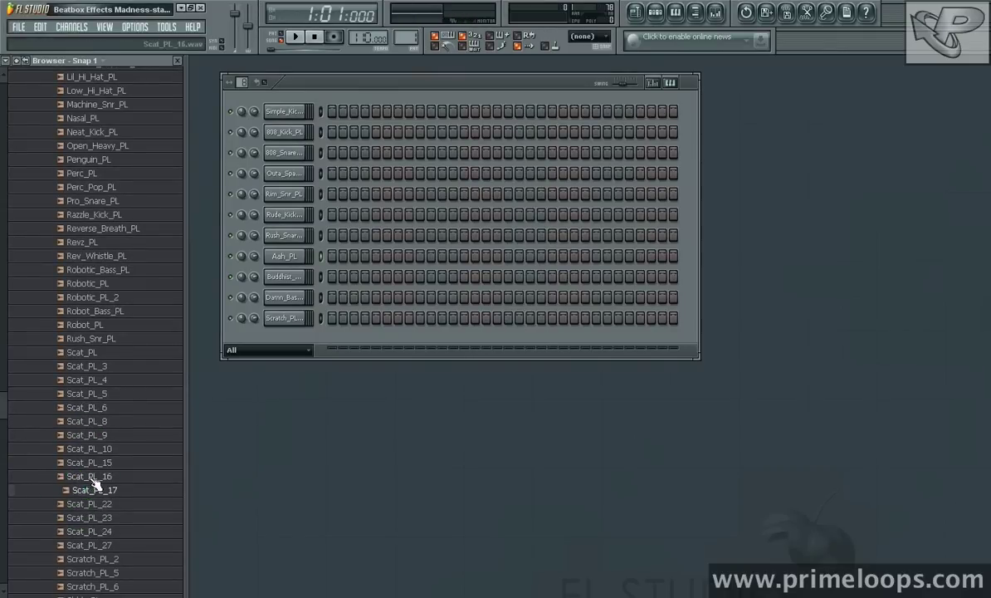
pyautogui.click(85, 476)
pyautogui.moveTo(84, 478); pyautogui.dragTo(282, 329)
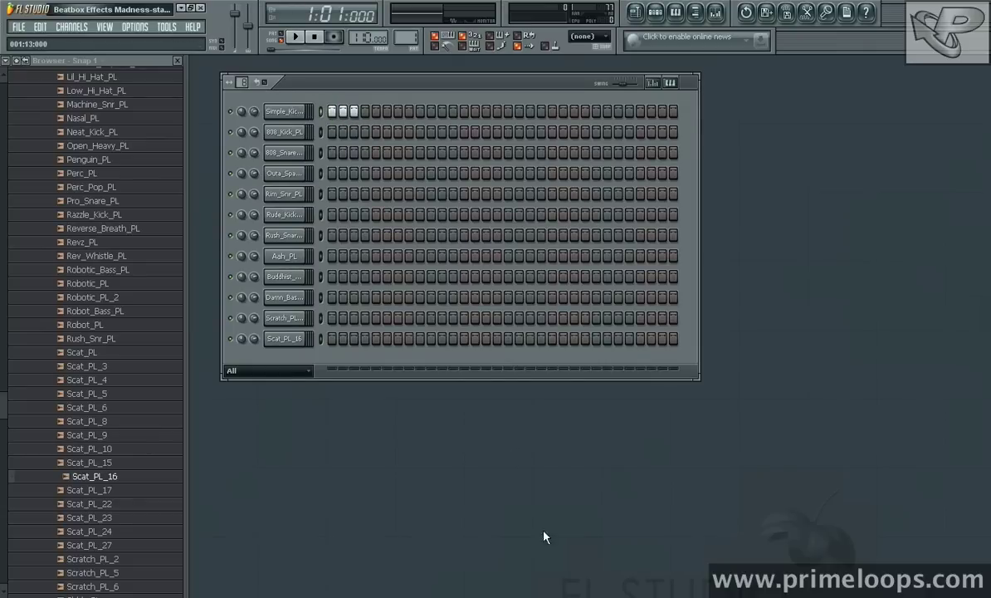
# Step: Add Simple_Kick hits on steps 7, 9, 13, 17, 18, 23, 25 and 28, and play the pattern back
pyautogui.click(463, 112)
pyautogui.click(511, 109)
pyautogui.click(518, 110)
pyautogui.click(575, 112)
pyautogui.click(629, 111)
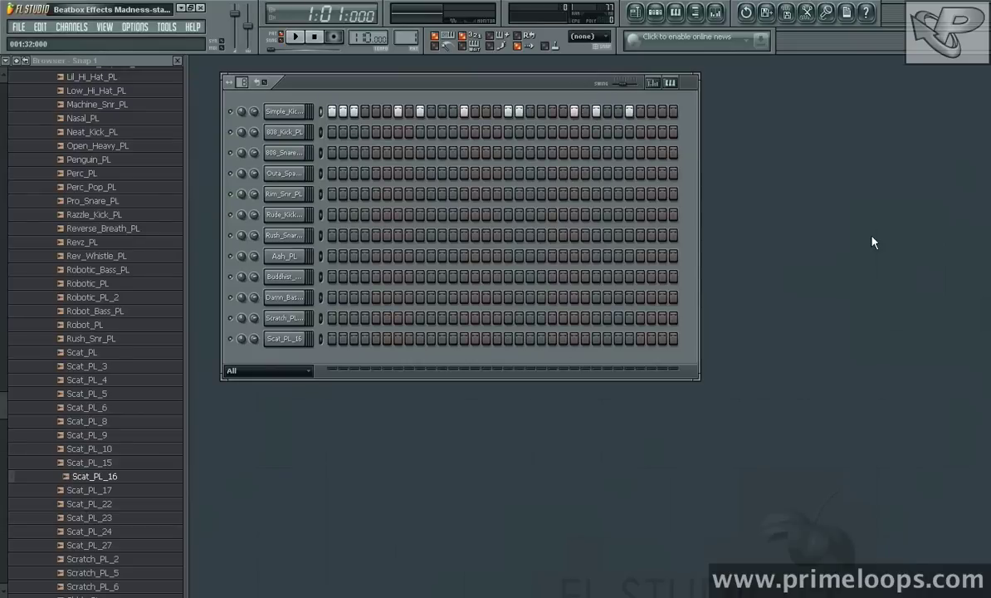
pyautogui.press('space')
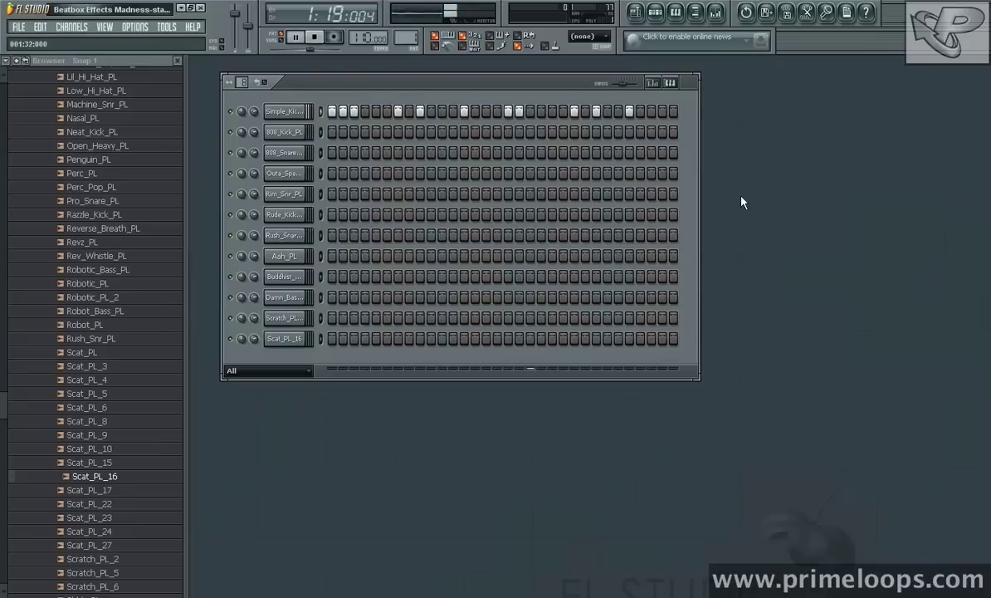
pyautogui.press('space')
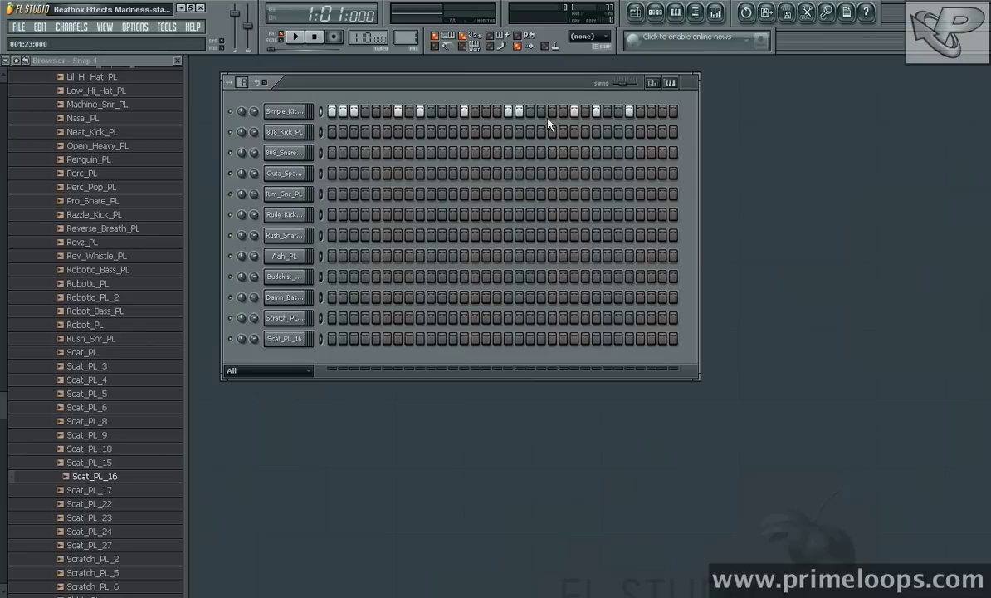
# Step: Program 808_Kick_PL hits on steps 3, 9, 16, 19, 23, 29 and 32, checking the pattern by playback
pyautogui.click(353, 133)
pyautogui.press('space')
pyautogui.click(417, 133)
pyautogui.click(497, 132)
pyautogui.click(674, 133)
pyautogui.press('space')
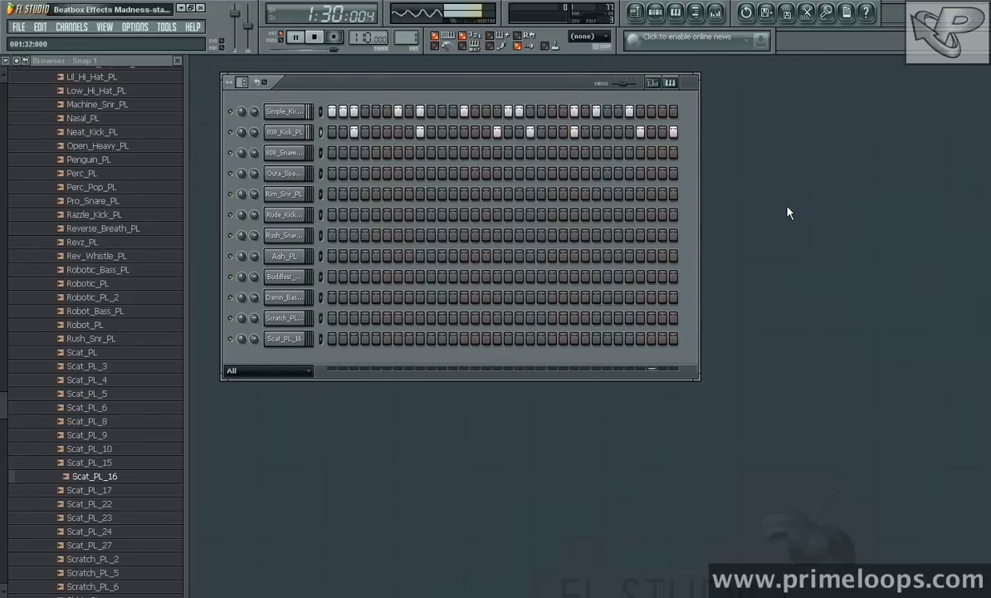
pyautogui.press('space')
pyautogui.click(840, 412)
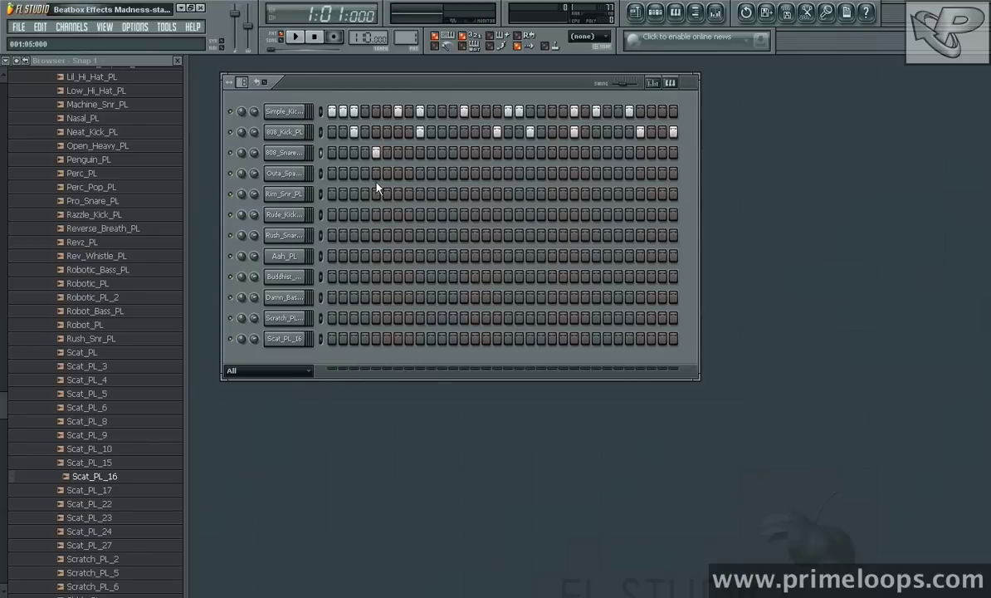
# Step: Layer Outa_Spa and Rim_Snr_PL hits on step 5 and add 808_Snare hits on steps 13, 21 and 29
pyautogui.press('space')
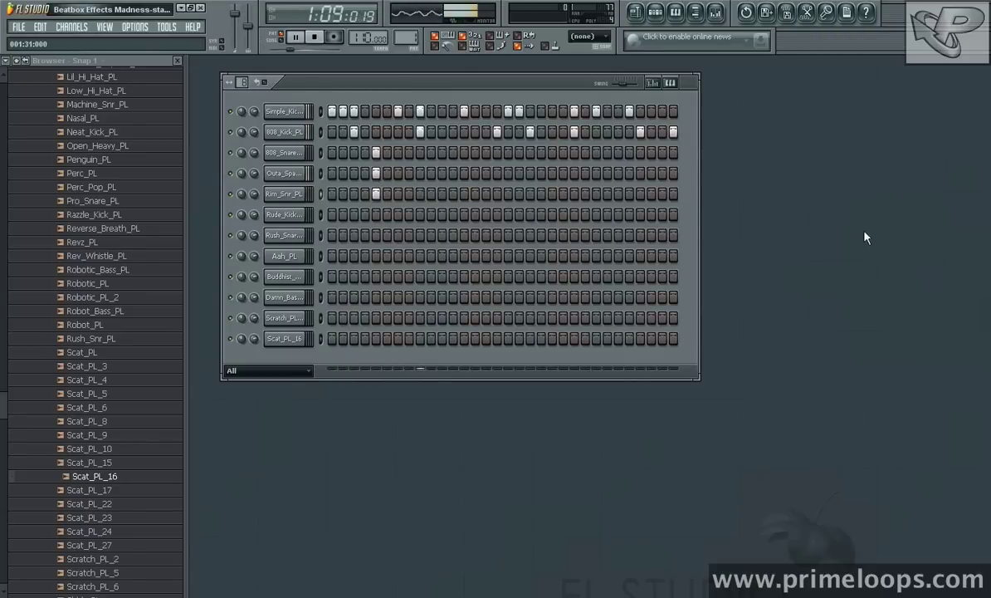
pyautogui.press('space')
pyautogui.click(464, 152)
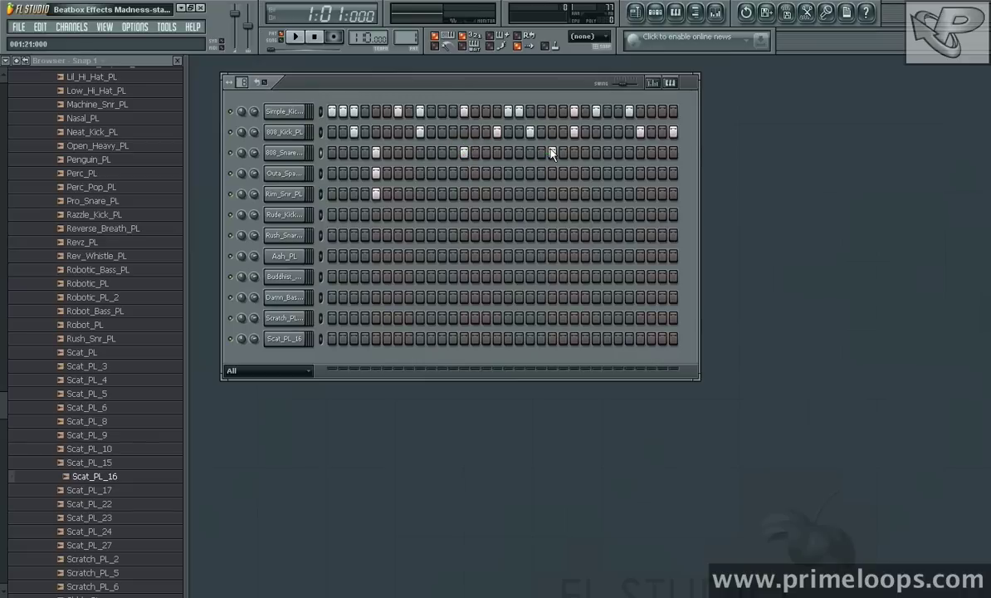
pyautogui.click(641, 152)
pyautogui.press('space')
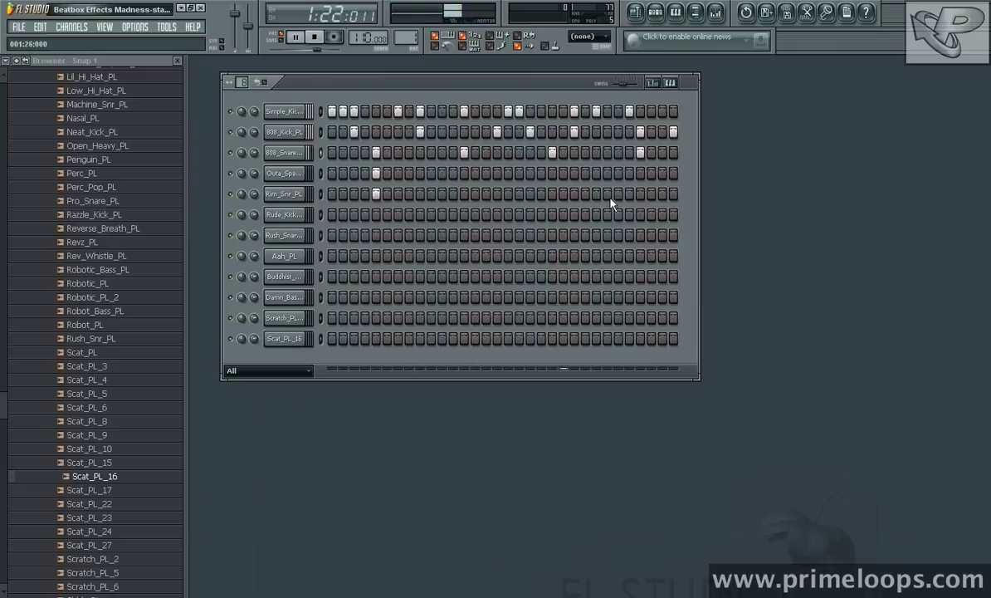
# Step: Add a Rim_Snr_PL hit on step 29 and an Outa_Spa hit on step 21 during playback, and stop the pattern
pyautogui.click(640, 193)
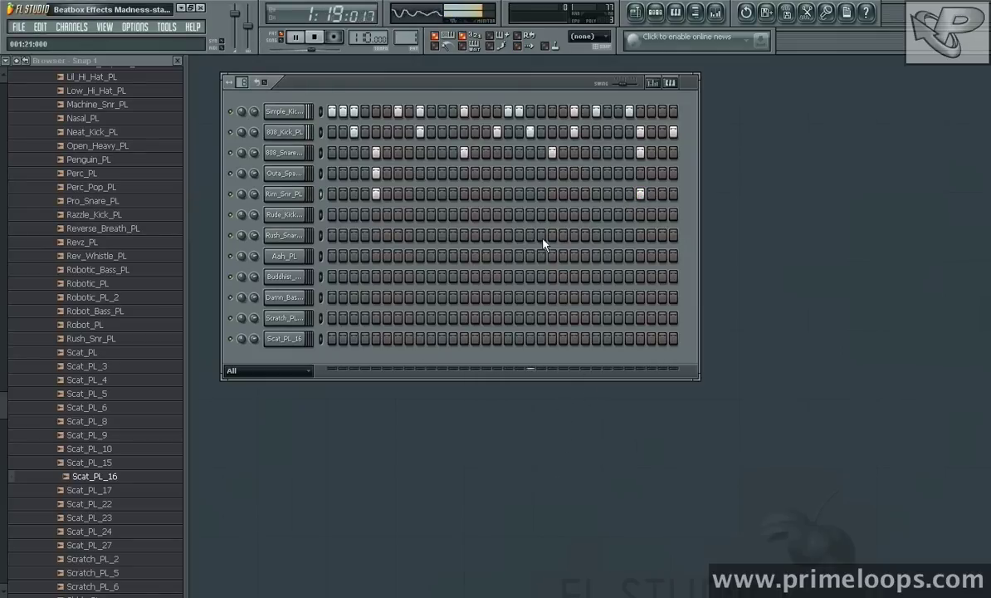
pyautogui.click(552, 172)
pyautogui.press('space')
# Step: Preview the Rude_Kick sample in its channel settings
pyautogui.click(278, 215)
pyautogui.click(243, 403)
pyautogui.click(372, 91)
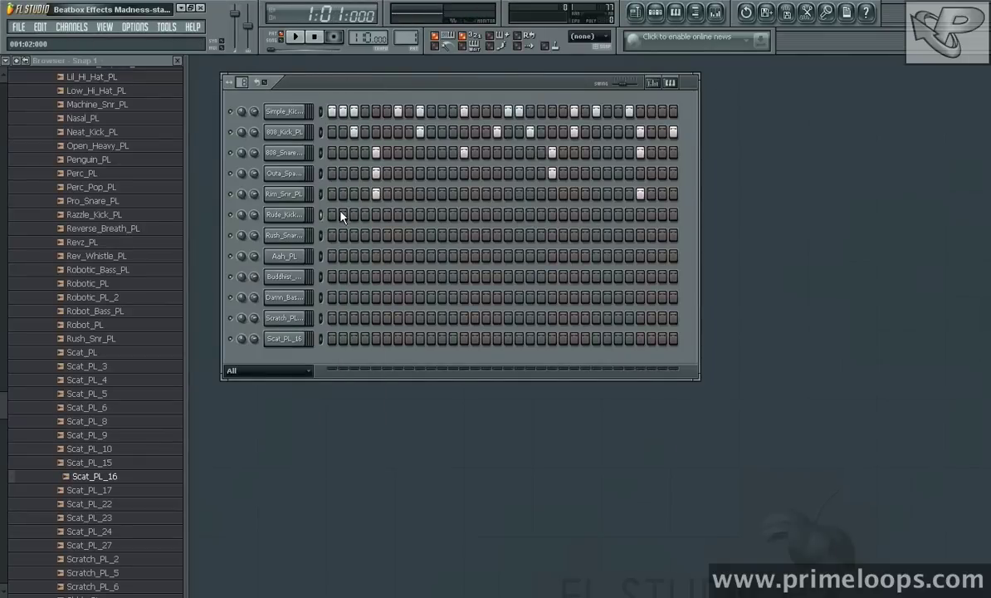
# Step: Add Rude_Kick hits on steps 2, 17 and 18 and a Rim_Snr_PL hit on step 15, checking the pattern by playback
pyautogui.click(344, 214)
pyautogui.press('space')
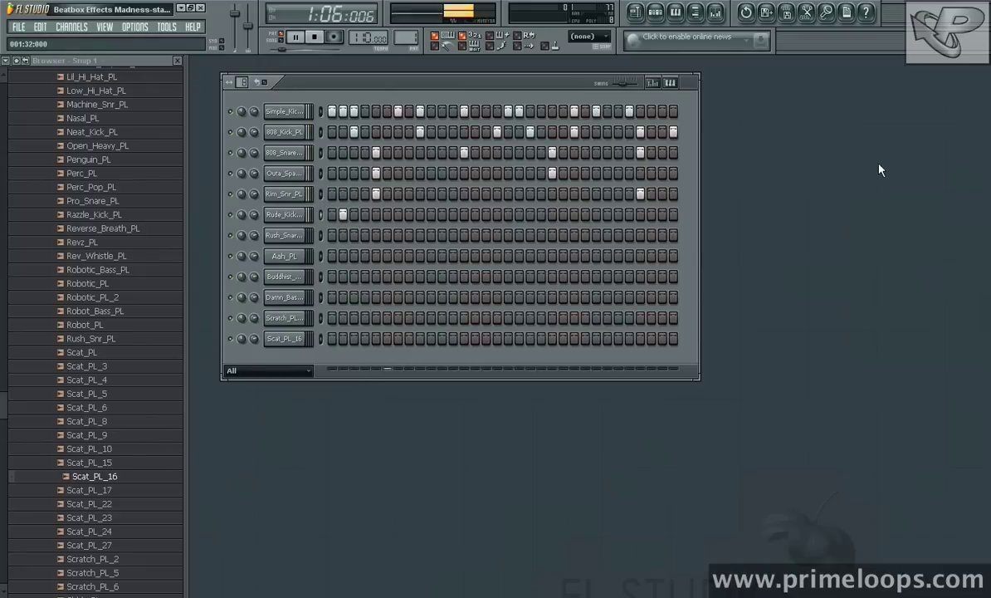
pyautogui.press('space')
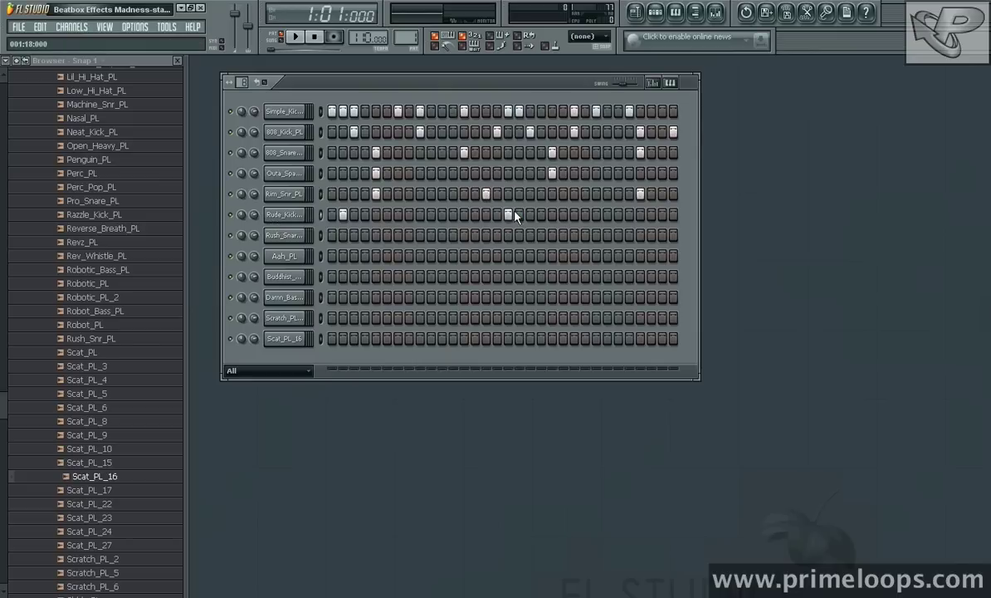
pyautogui.press('space')
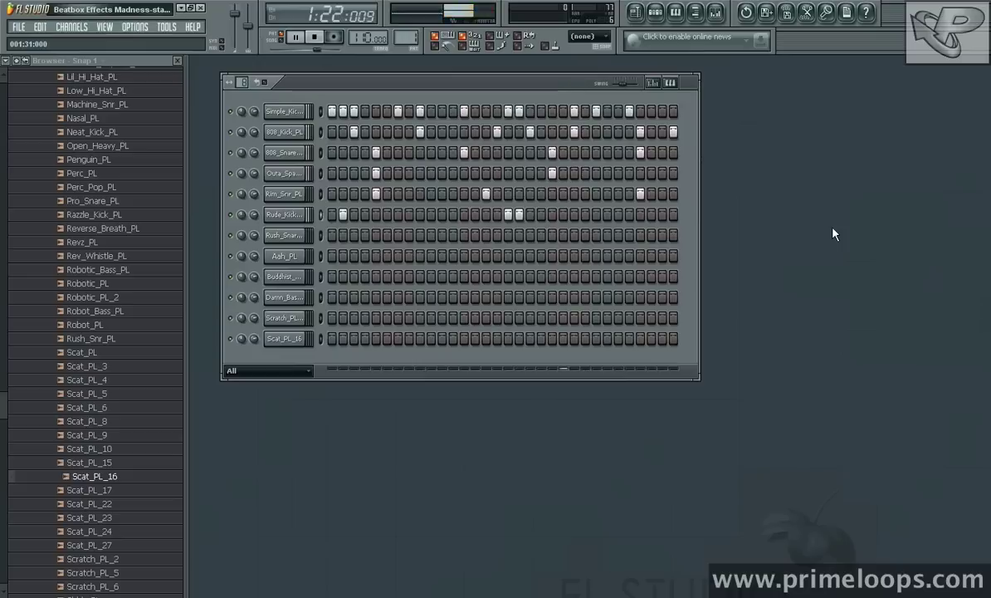
pyautogui.press('space')
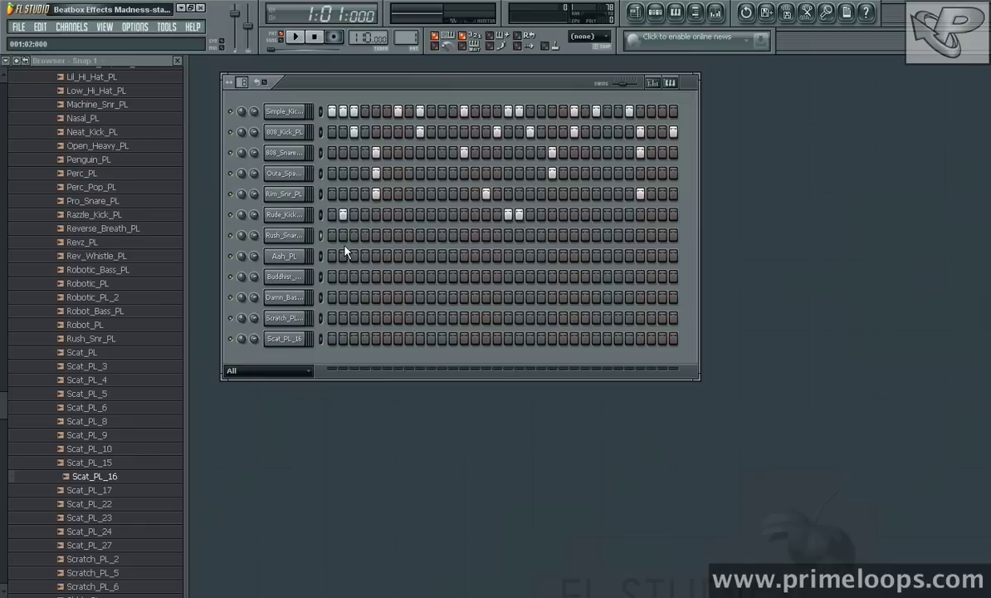
# Step: Add Rush_Snare hits on steps 4 and 8, and play the pattern back
pyautogui.click(407, 236)
pyautogui.press('space')
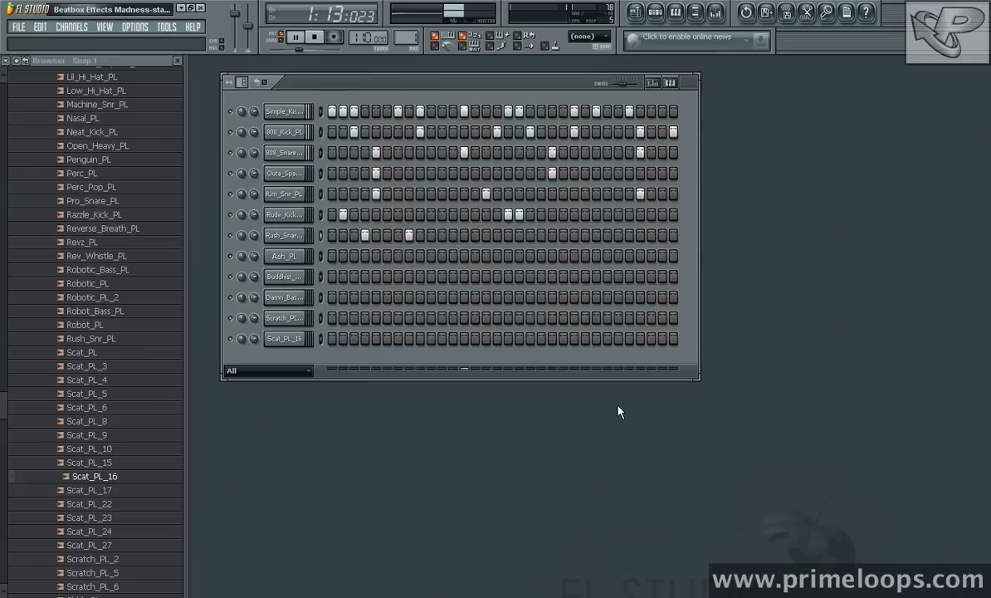
pyautogui.press('space')
# Step: Preview the Rush_Snare_PL sample several times in its channel settings
pyautogui.click(281, 235)
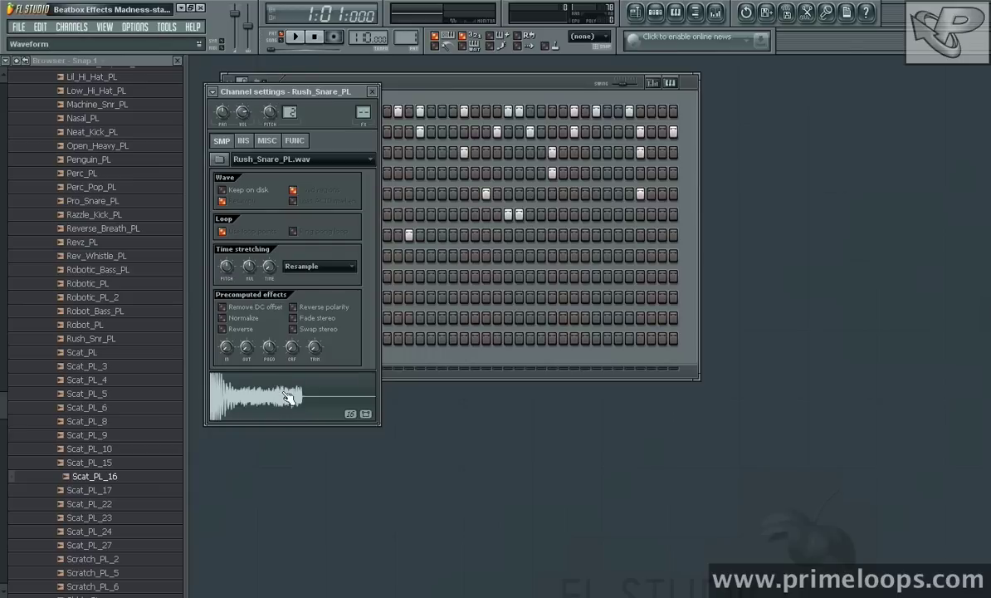
pyautogui.click(282, 391)
pyautogui.click(282, 392)
pyautogui.click(283, 392)
pyautogui.click(372, 91)
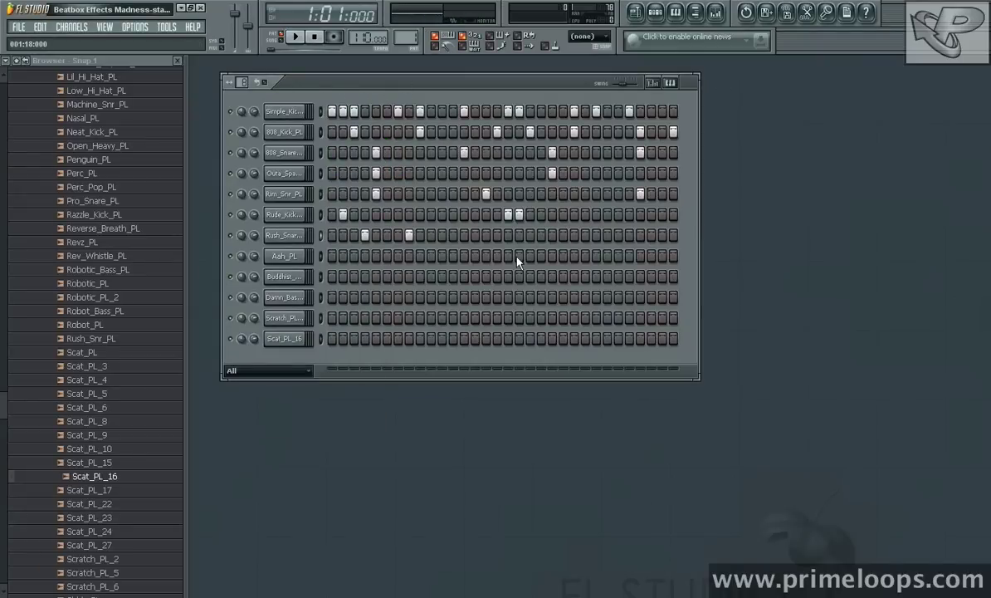
# Step: Add a Rush_Snare hit on step 19 and play the pattern back
pyautogui.click(529, 236)
pyautogui.press('space')
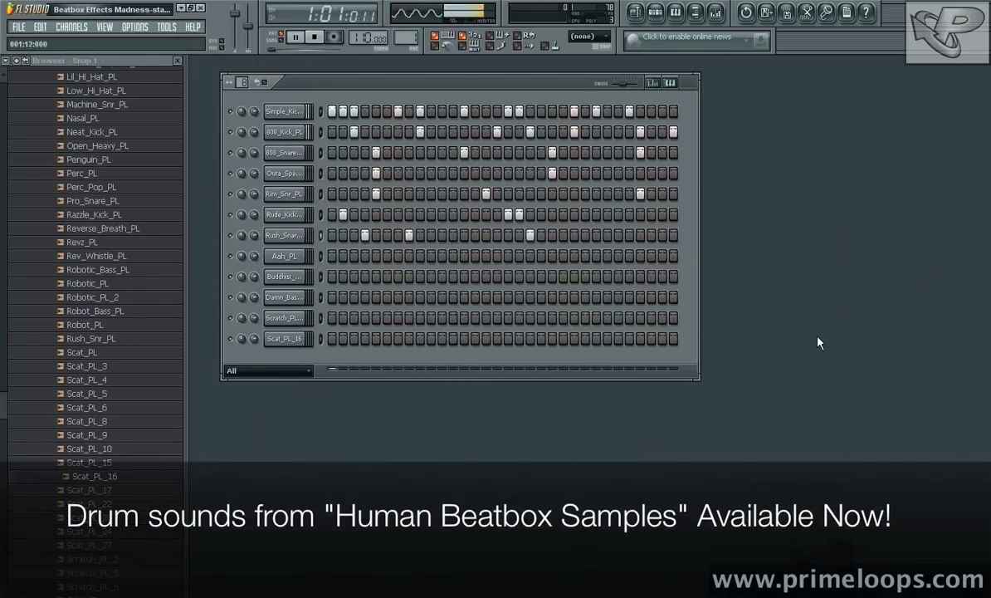
pyautogui.press('space')
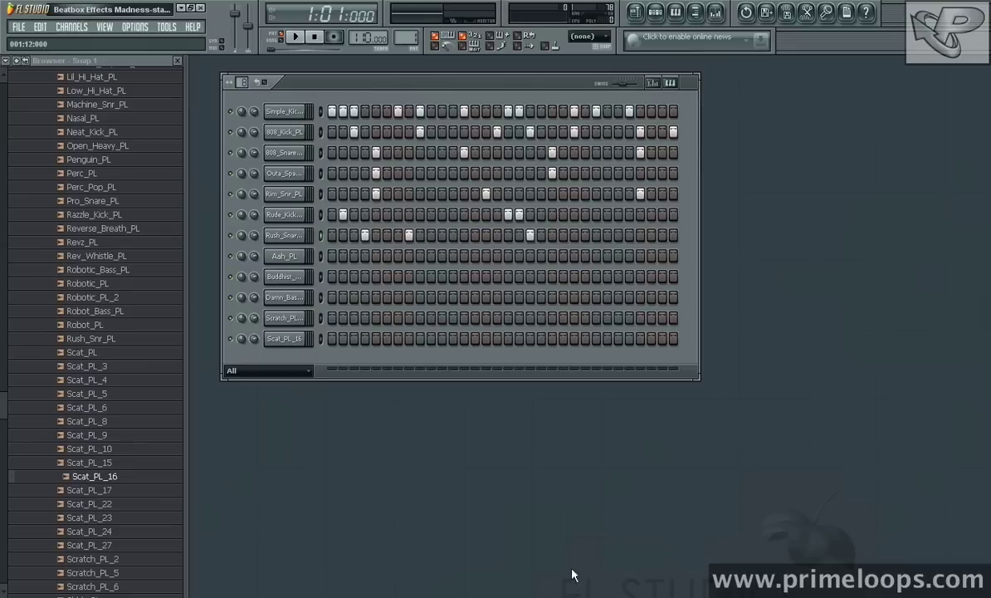
# Step: Preview the Aah_PL sample, add its hits on steps 13 and 31, and play the pattern back
pyautogui.click(287, 256)
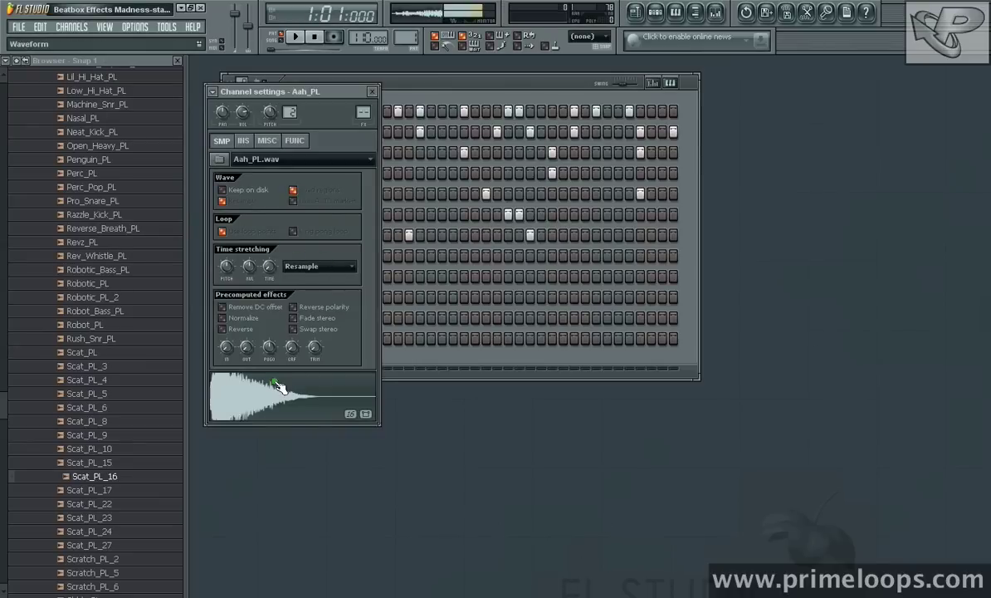
pyautogui.click(372, 92)
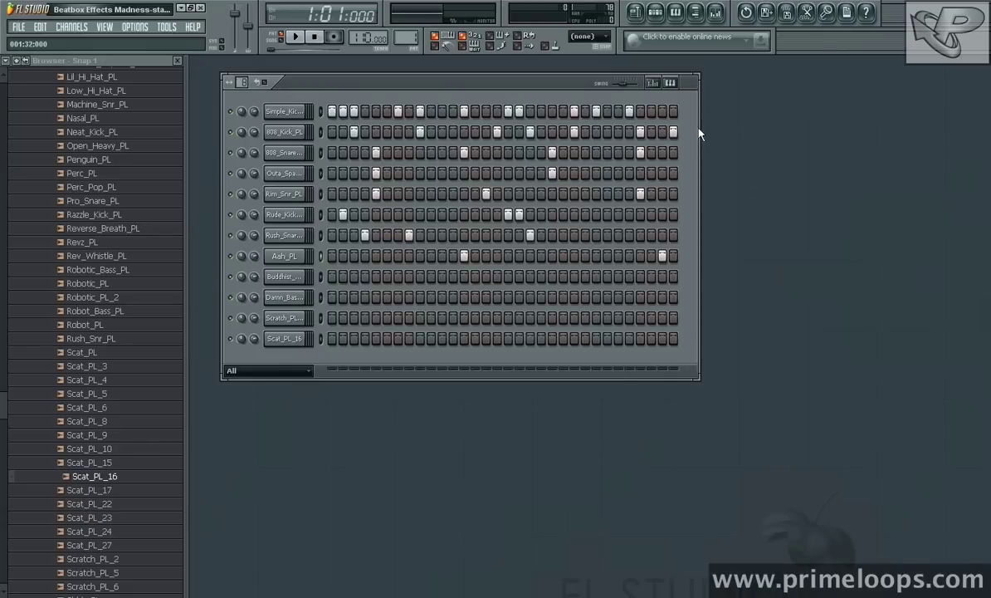
pyautogui.press('space')
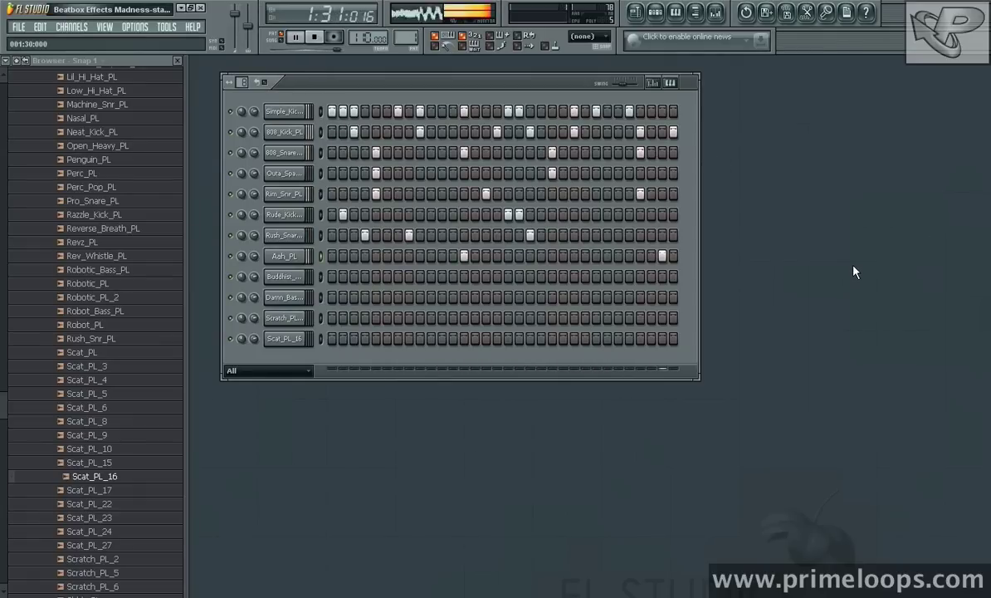
pyautogui.press('space')
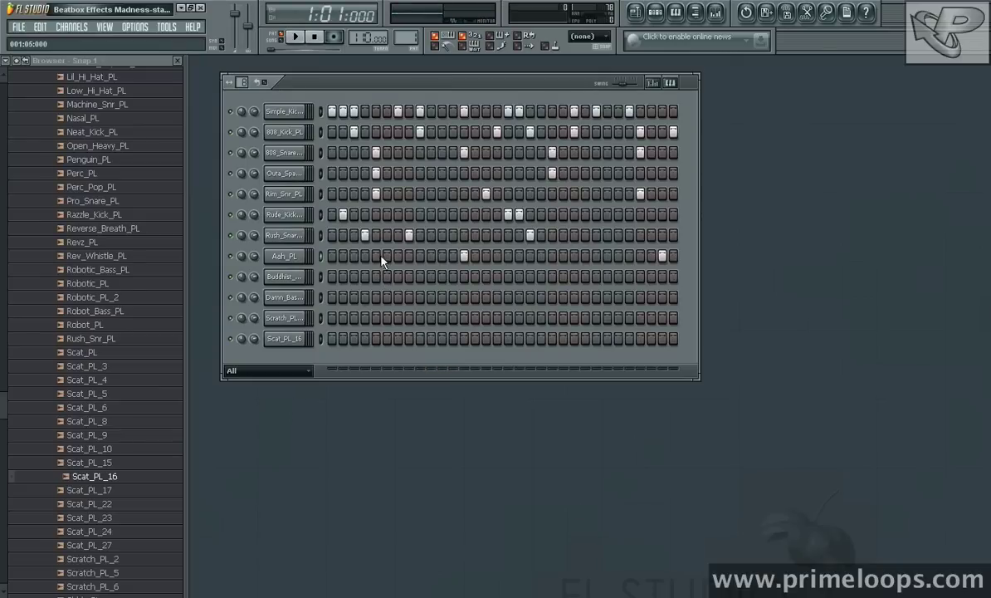
# Step: Preview the Buddhist_Cat_PL sample, add a hit on step 13, and play the pattern
pyautogui.click(286, 276)
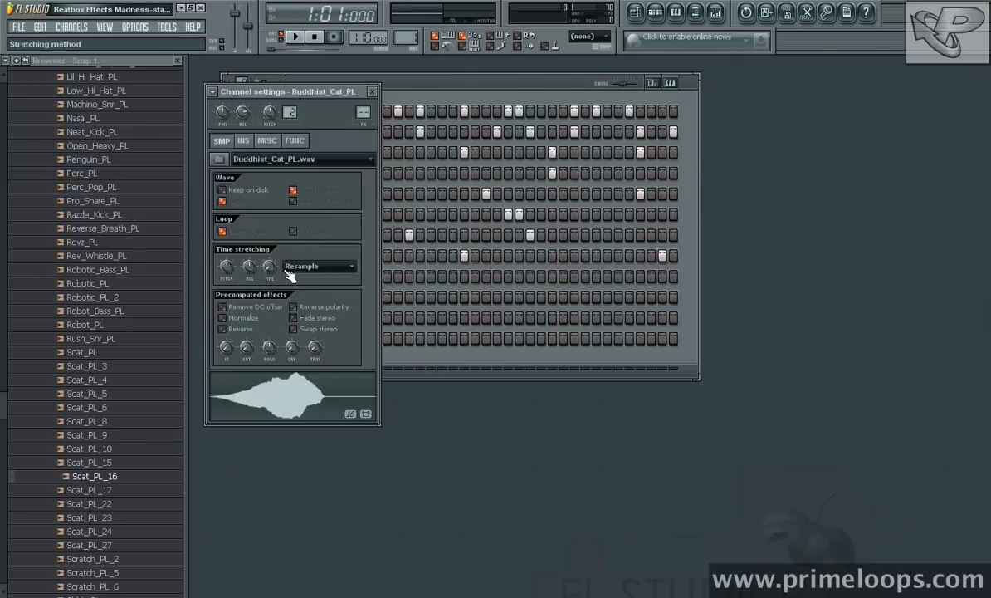
pyautogui.click(281, 384)
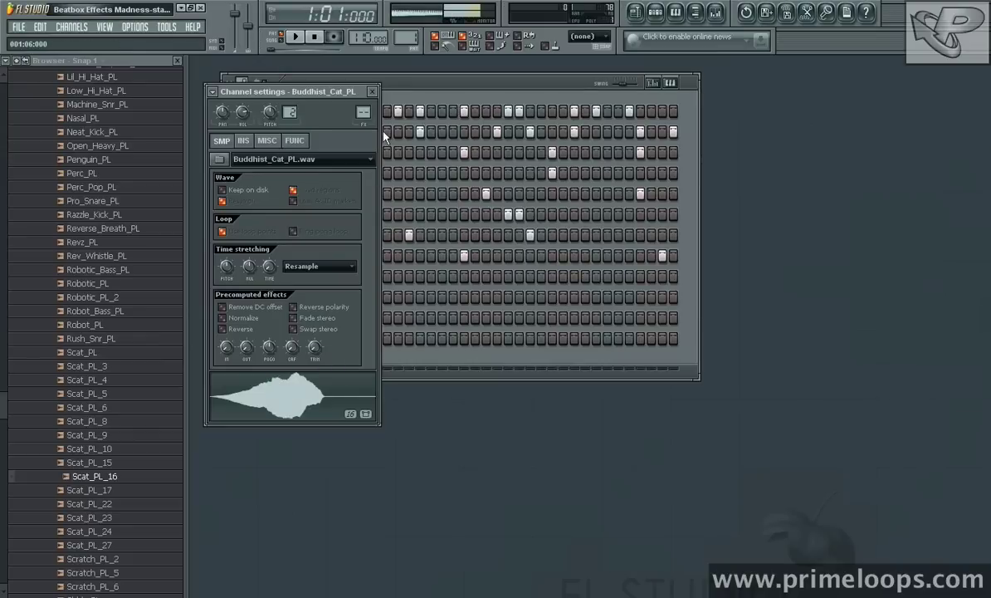
pyautogui.click(373, 92)
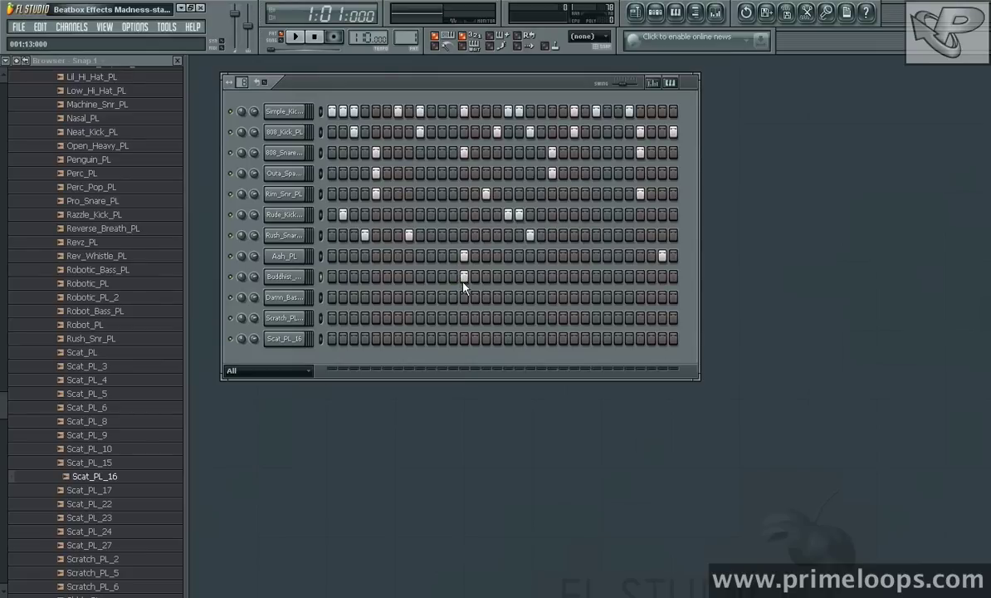
pyautogui.press('space')
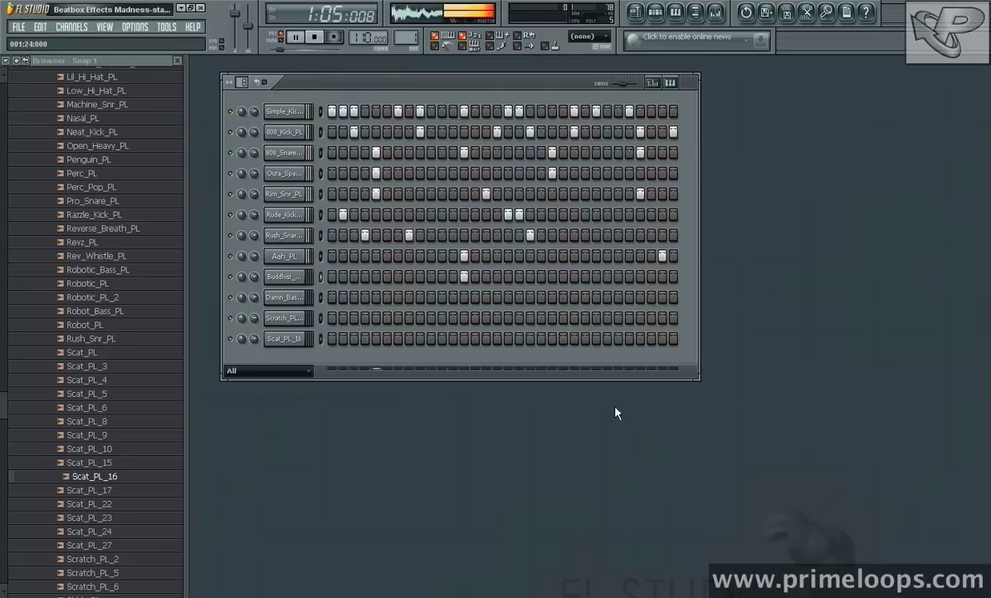
# Step: Preview the Damn_Bass_PL sample, add a hit on step 32, and play the pattern back
pyautogui.press('space')
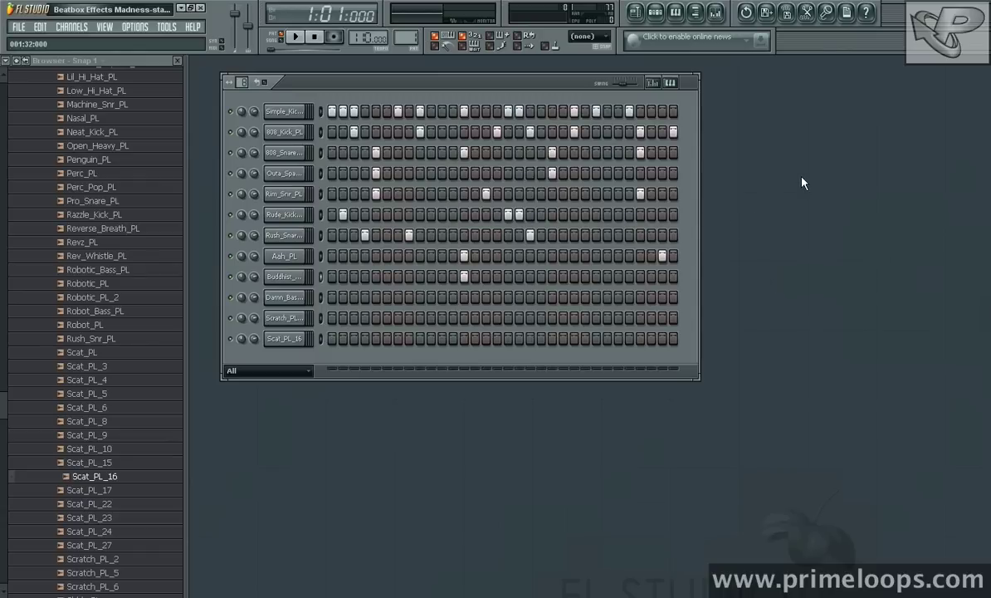
pyautogui.click(290, 298)
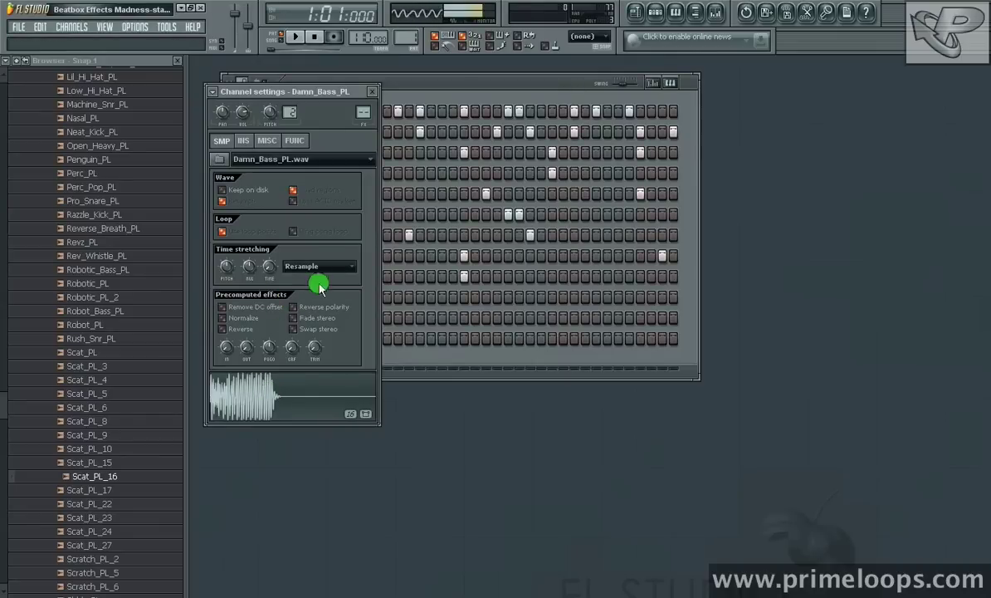
pyautogui.click(372, 91)
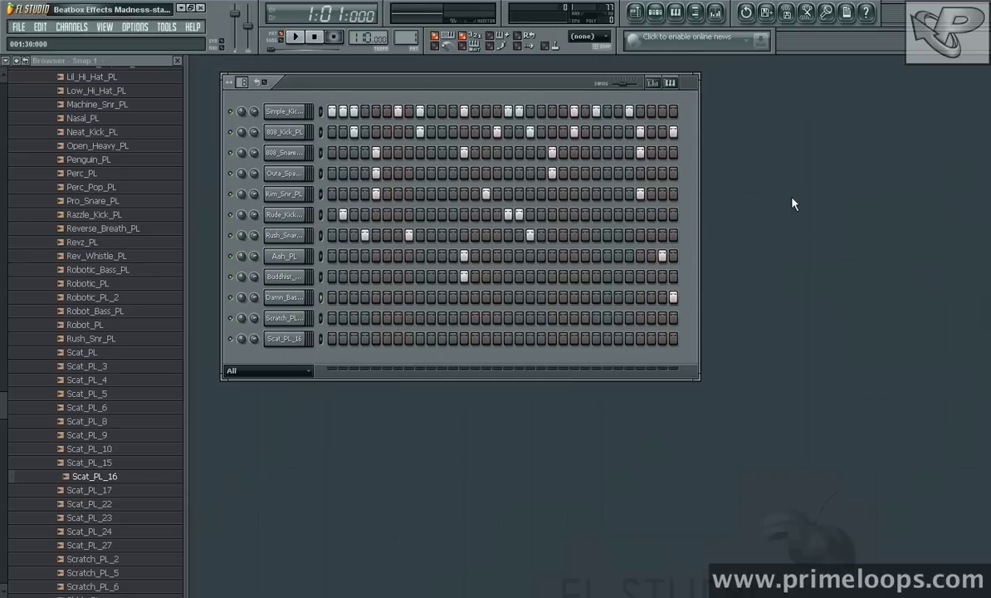
pyautogui.press('space')
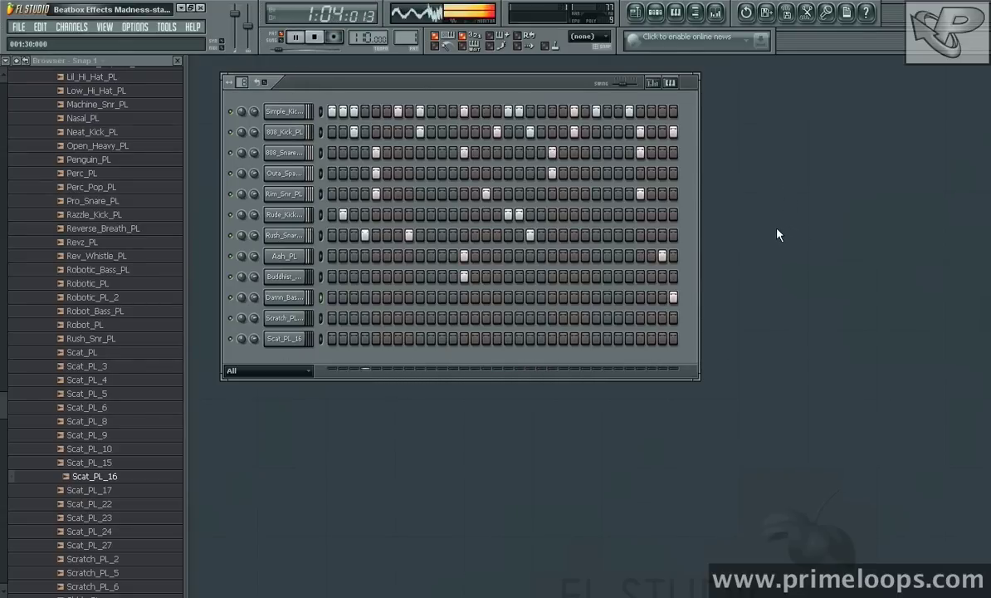
pyautogui.press('space')
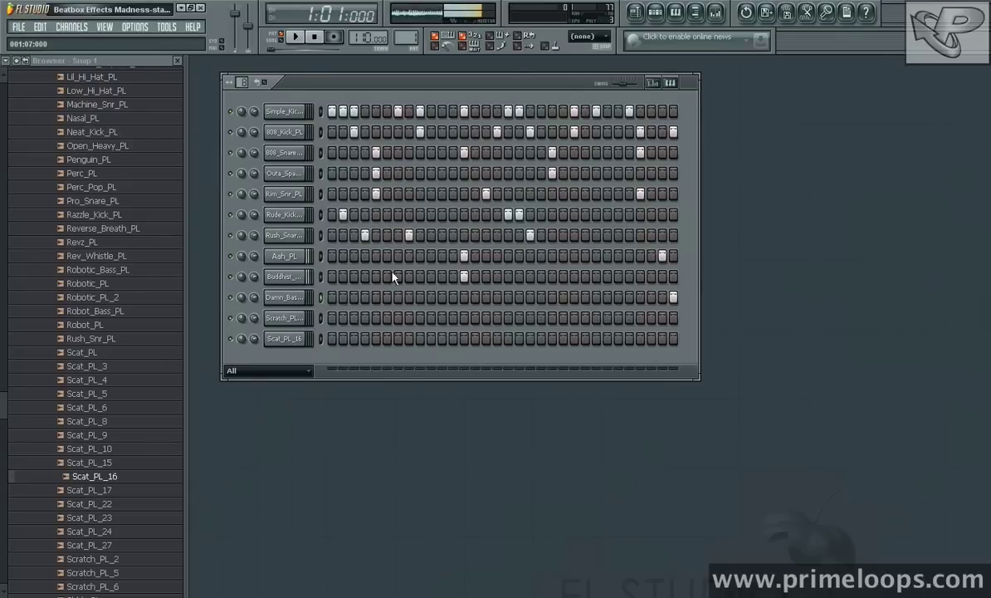
# Step: Add Scratch hits on steps 9 and 25 and Scat_PL_16 hits on steps 1 and 4, with a playback check
pyautogui.click(421, 318)
pyautogui.click(596, 318)
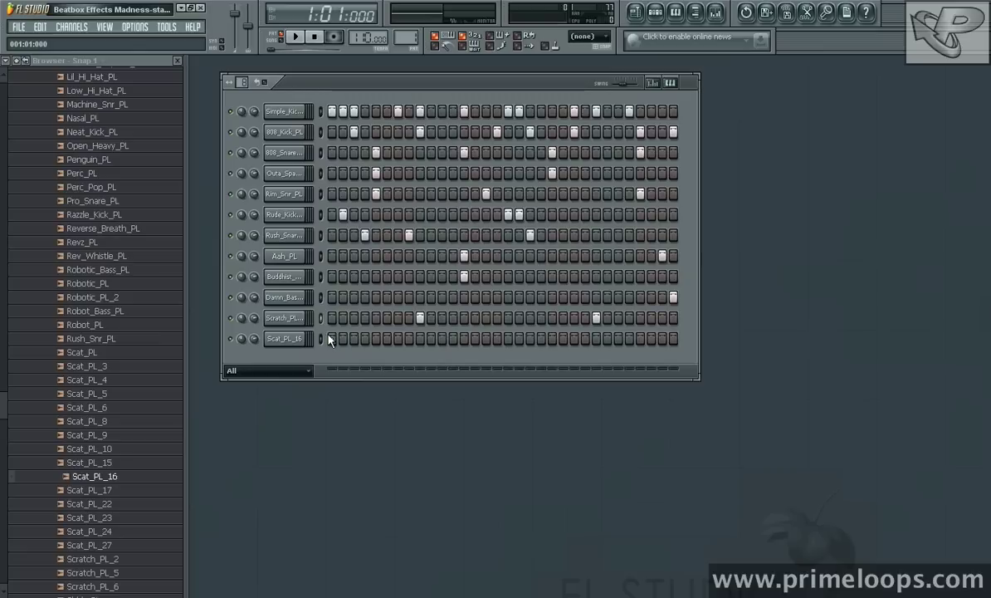
pyautogui.click(365, 338)
pyautogui.press('space')
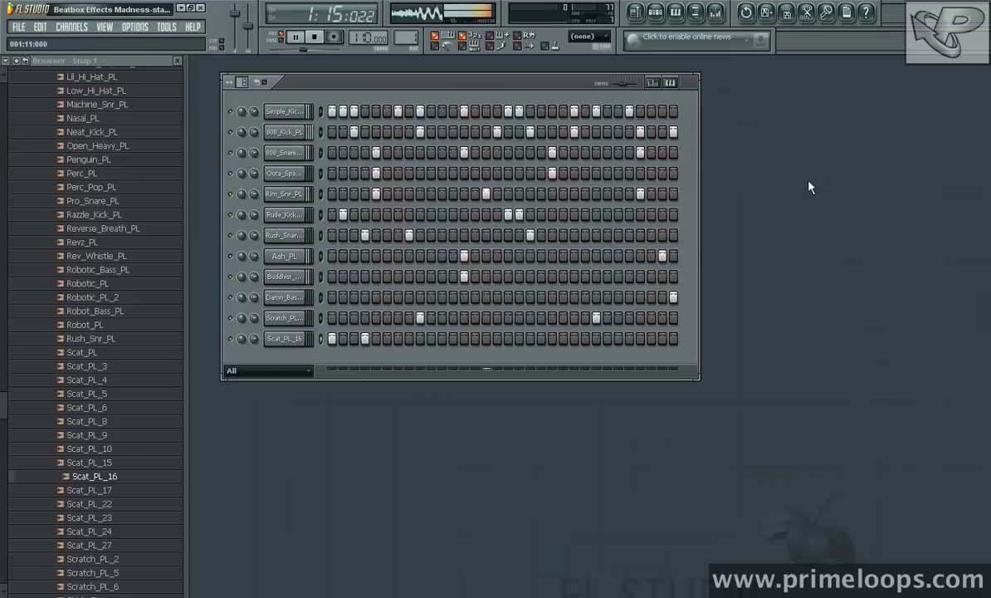
pyautogui.press('space')
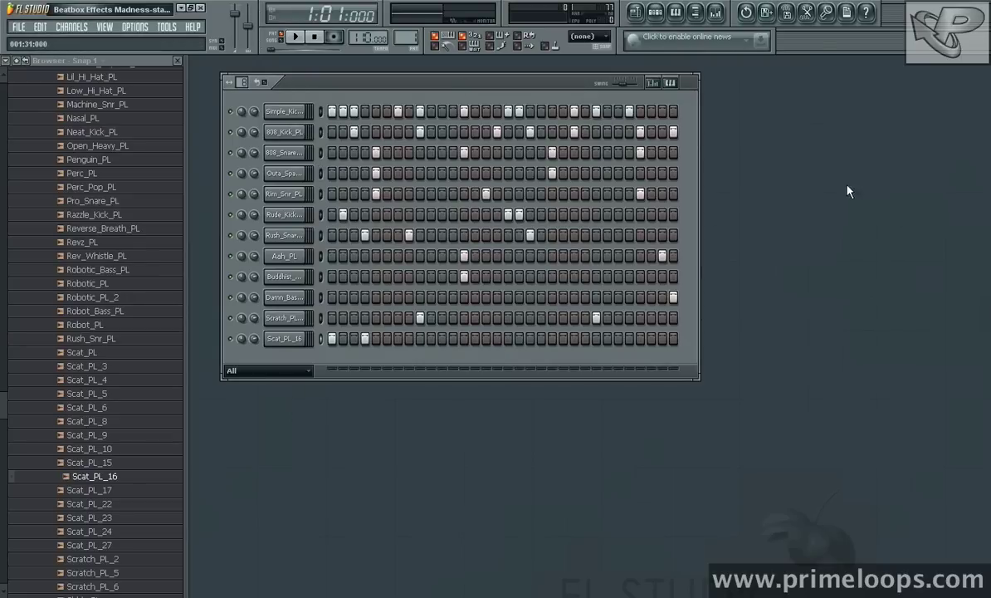
# Step: Lower the Simple_Kick channel's volume slightly and play the pattern to check the level
pyautogui.moveTo(254, 112); pyautogui.dragTo(255, 123)
pyautogui.press('space')
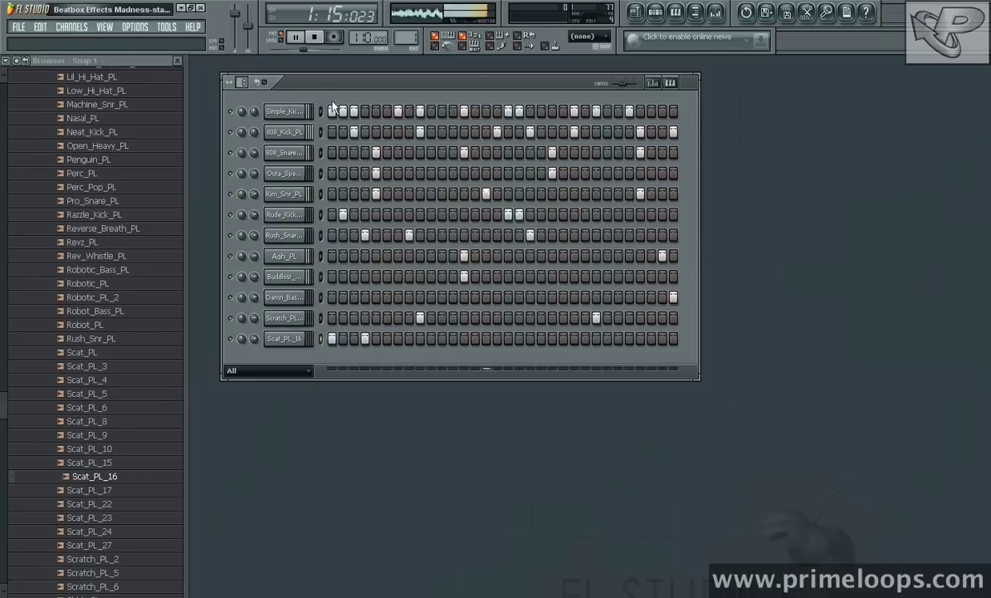
pyautogui.press('space')
# Step: Lower the 808_Snare and Rim_Snr_PL channel volumes, checking the balance in playback between adjustments
pyautogui.moveTo(254, 153); pyautogui.dragTo(253, 159)
pyautogui.moveTo(255, 196); pyautogui.dragTo(255, 204)
pyautogui.press('space')
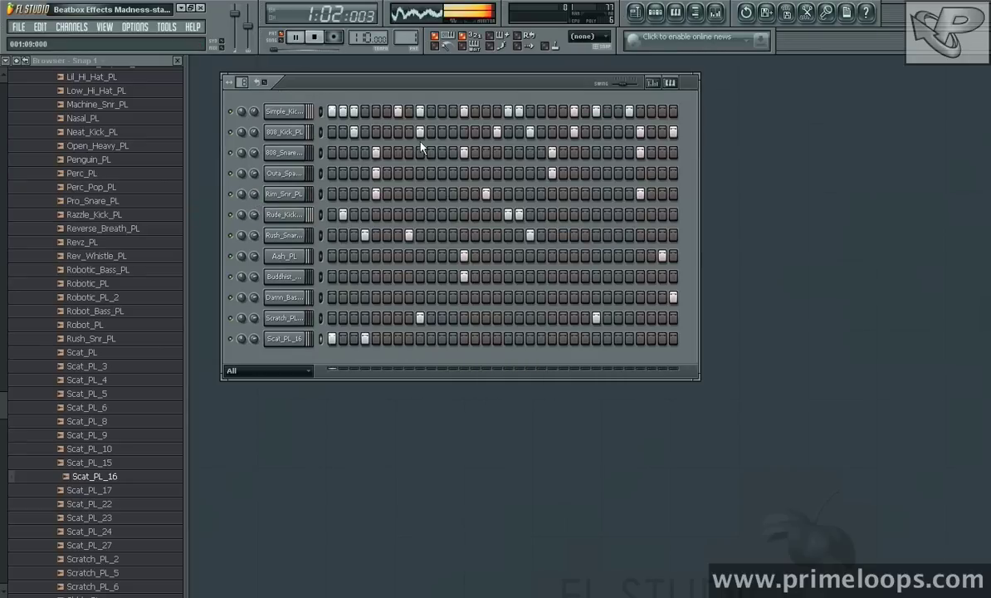
pyautogui.press('space')
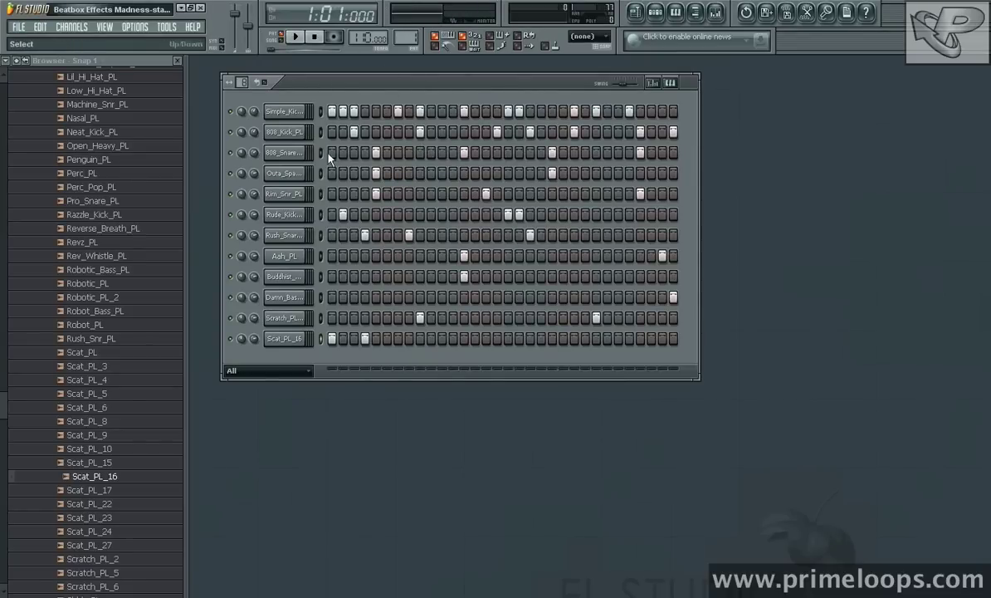
pyautogui.moveTo(255, 196); pyautogui.dragTo(254, 213)
pyautogui.press('space')
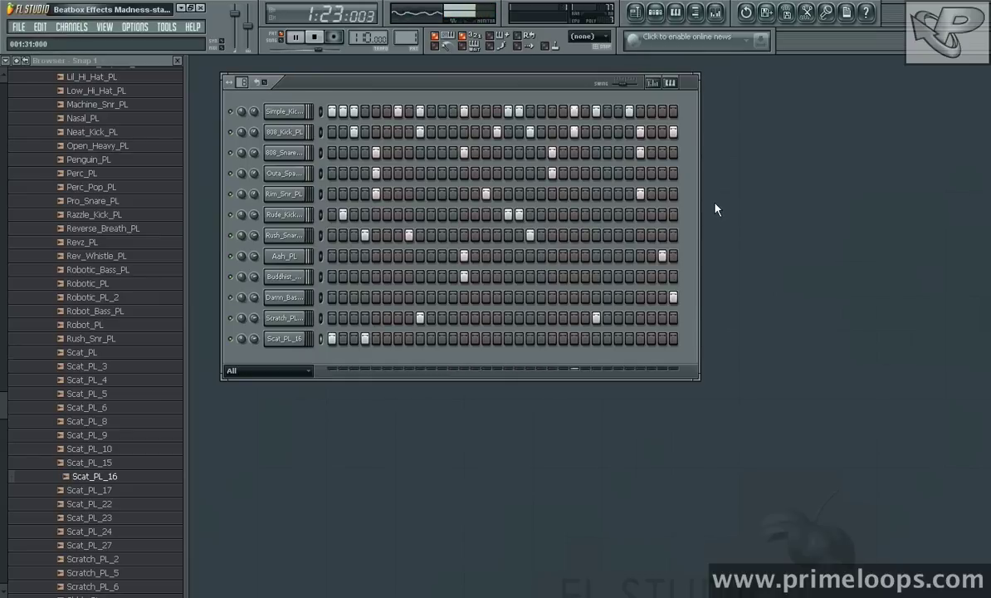
pyautogui.press('space')
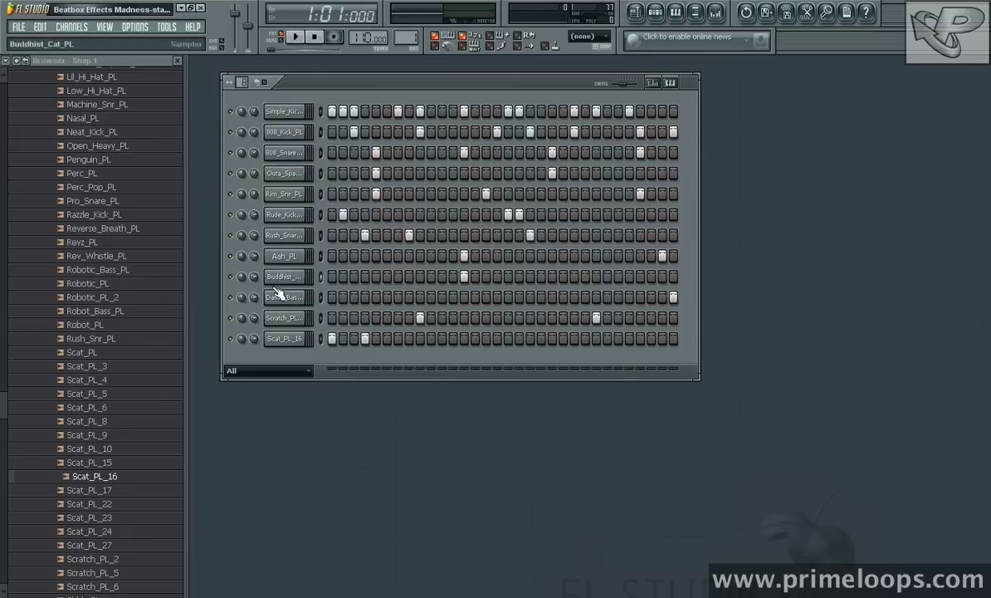
# Step: Reduce the volumes of the Buddhist_Cat_PL and Aah_PL channels, playing the pattern after each change
pyautogui.moveTo(255, 277); pyautogui.dragTo(254, 289)
pyautogui.press('space')
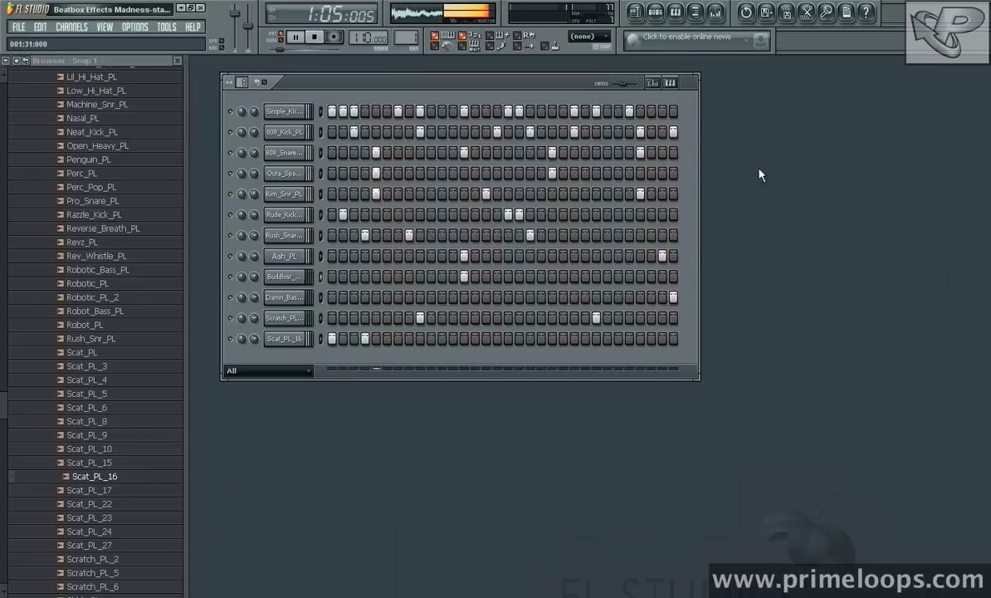
pyautogui.press('space')
pyautogui.moveTo(253, 260); pyautogui.dragTo(254, 274)
pyautogui.press('space')
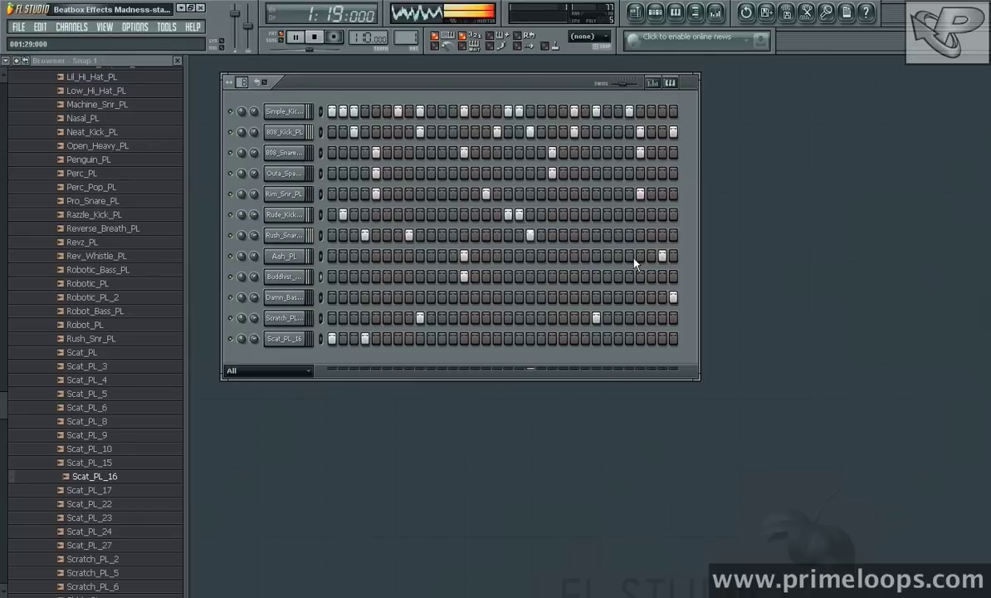
pyautogui.press('space')
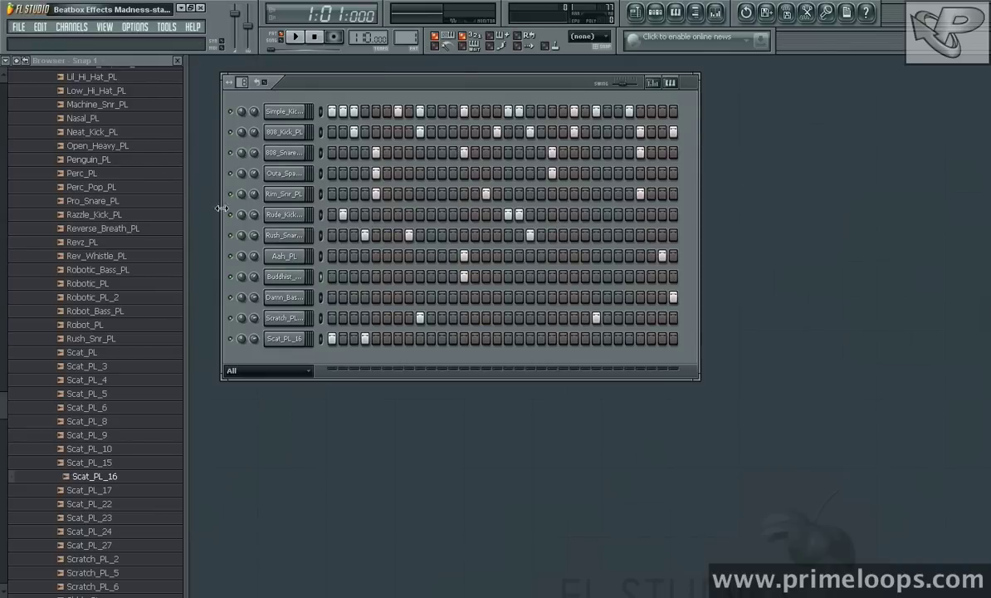
# Step: Adjust the stereo panning of the Outa_Spa and Aah_PL channels, playing the pattern after each change
pyautogui.moveTo(241, 173)
pyautogui.mouseDown()
pyautogui.moveTo(241, 165)
pyautogui.moveTo(241, 202)
pyautogui.mouseUp()
pyautogui.press('space')
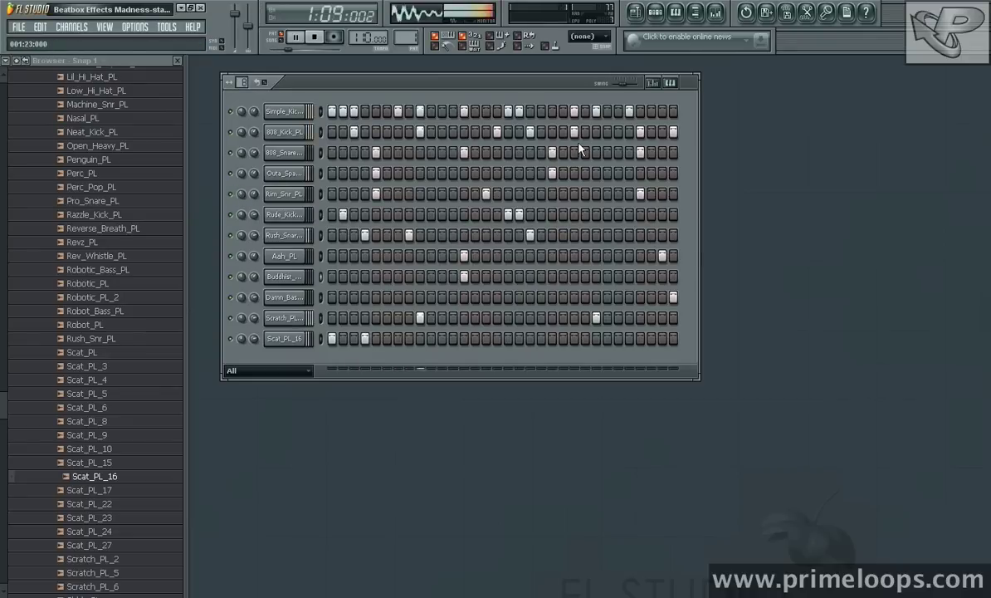
pyautogui.press('space')
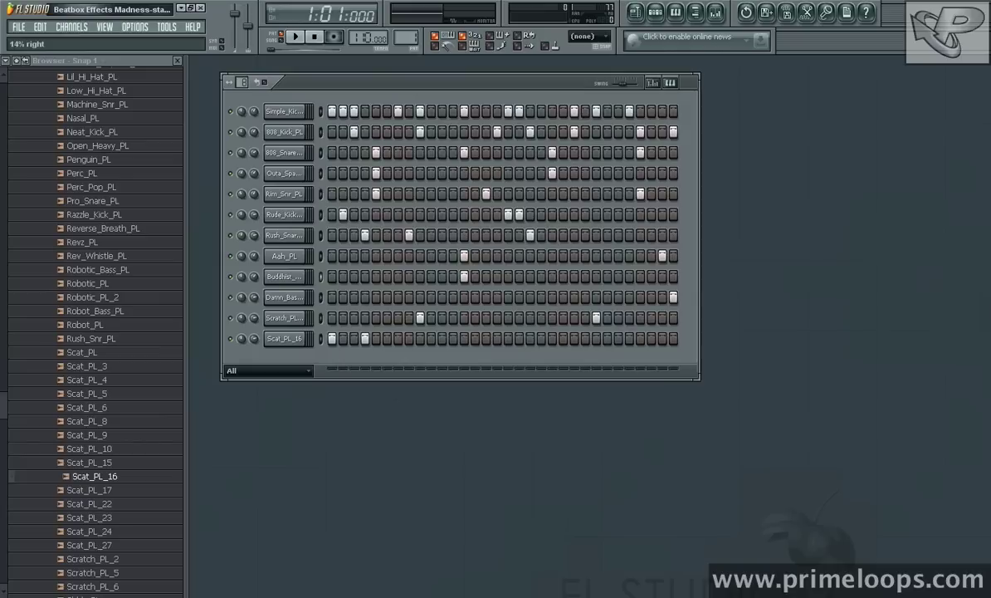
pyautogui.moveTo(247, 260); pyautogui.dragTo(247, 274)
pyautogui.press('space')
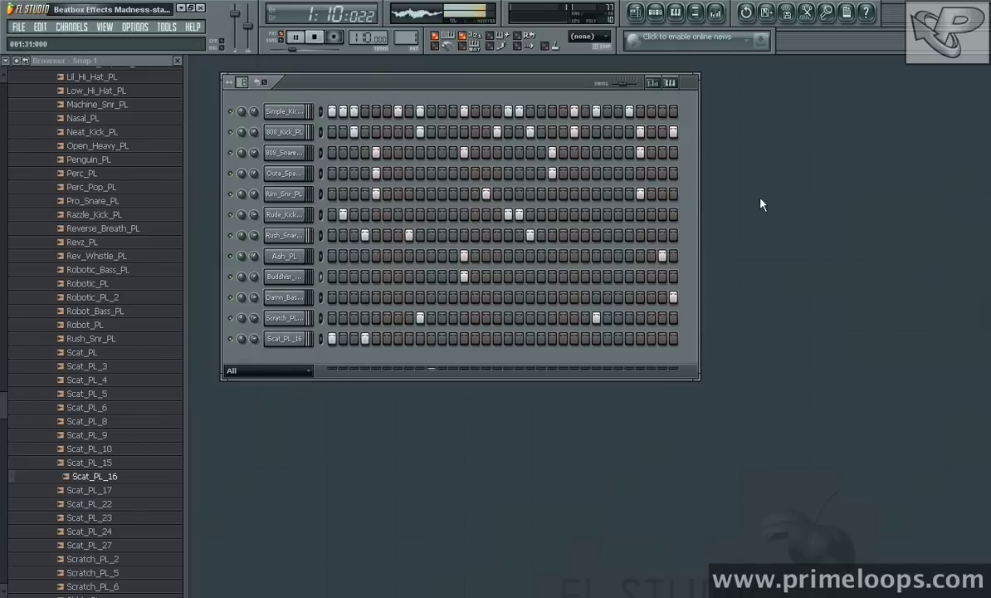
pyautogui.press('space')
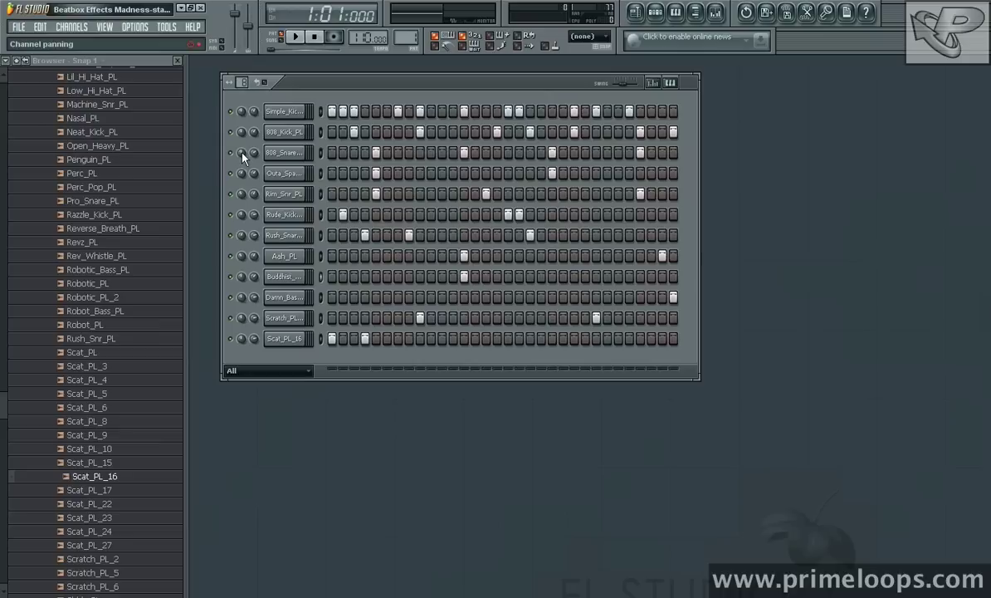
# Step: Pan the 808_Snare channel to 43% right while listening to the pattern
pyautogui.moveTo(241, 153); pyautogui.dragTo(242, 144)
pyautogui.press('space')
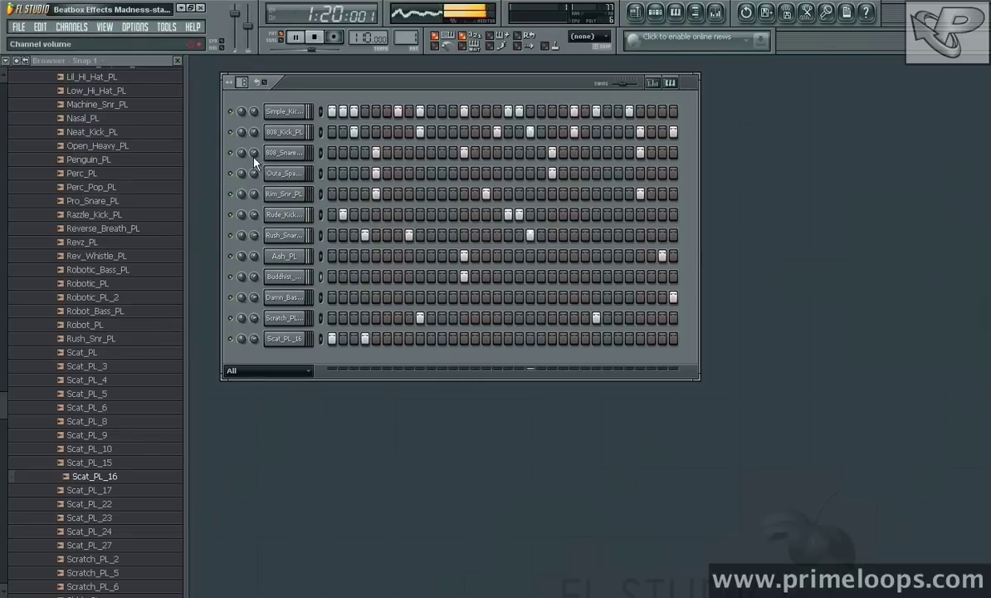
pyautogui.moveTo(242, 153); pyautogui.dragTo(242, 148)
pyautogui.scroll(5, 242, 156)
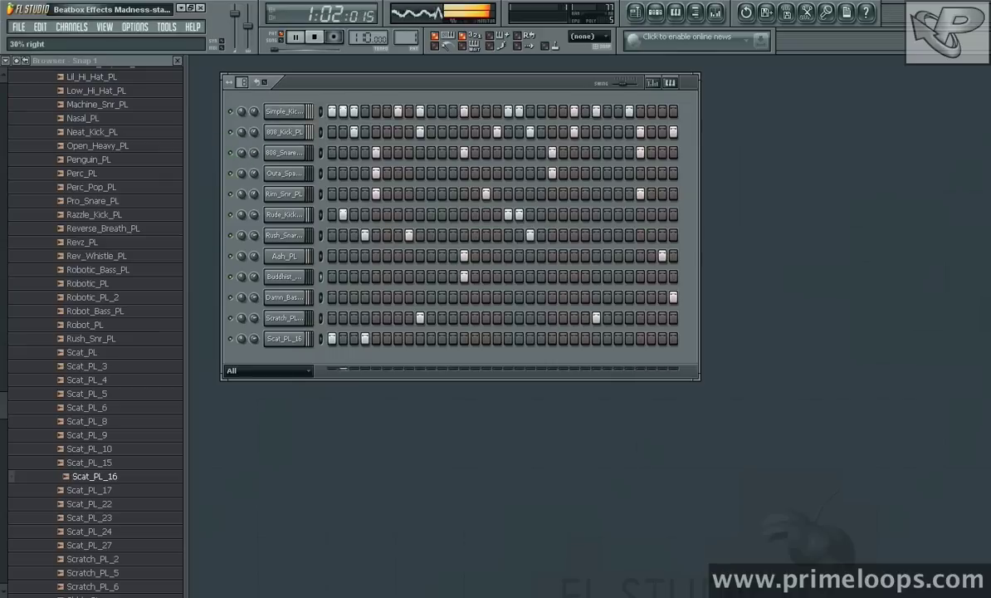
pyautogui.moveTo(242, 159); pyautogui.dragTo(242, 158)
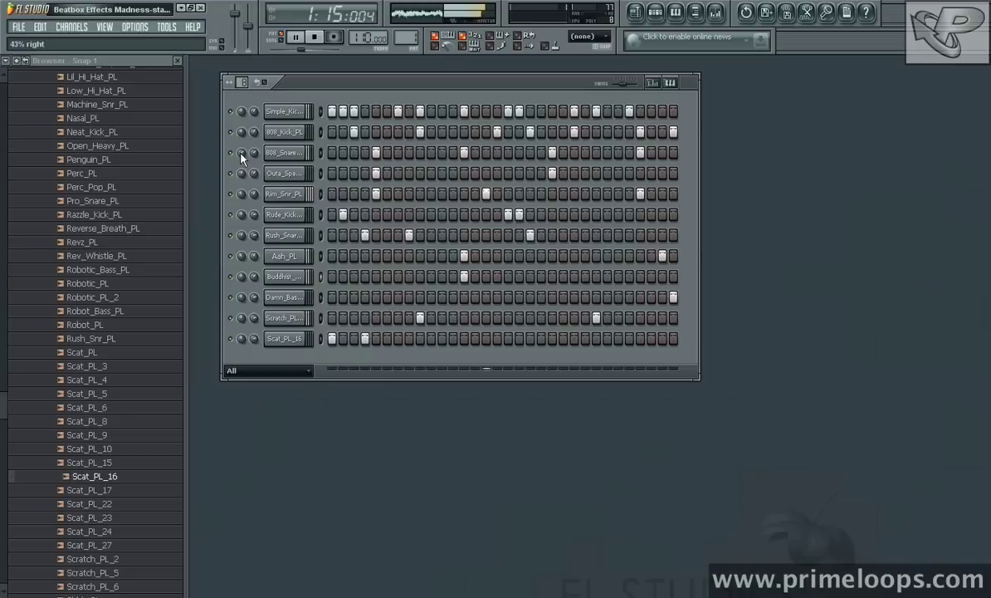
pyautogui.press('space')
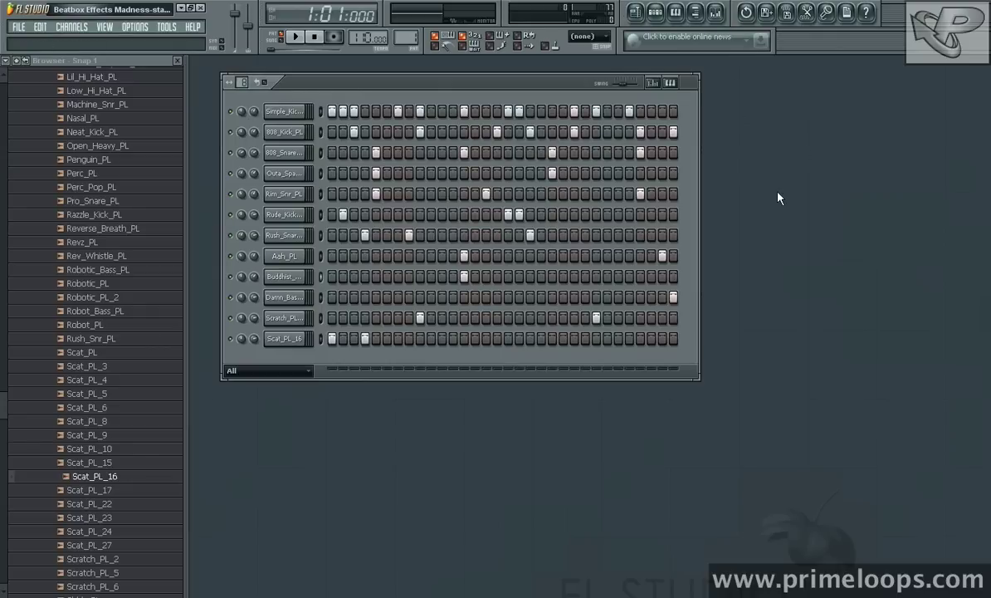
# Step: Load a Fruity Compressor on the mixer's Master track and arrange the mixer and compressor windows over the step sequencer
pyautogui.click(716, 10)
pyautogui.moveTo(696, 131); pyautogui.dragTo(567, 220)
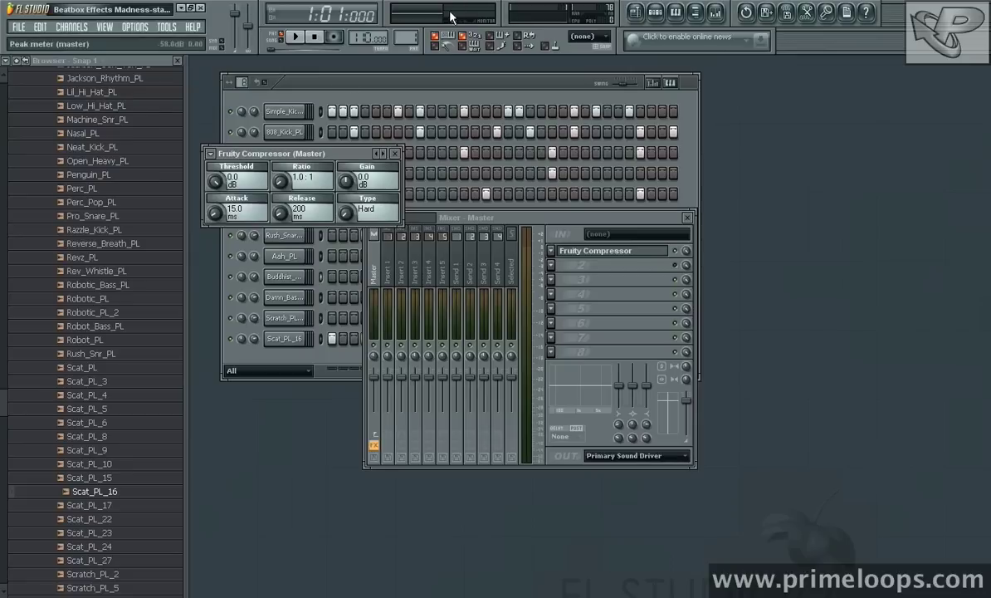
pyautogui.moveTo(316, 154); pyautogui.dragTo(367, 91)
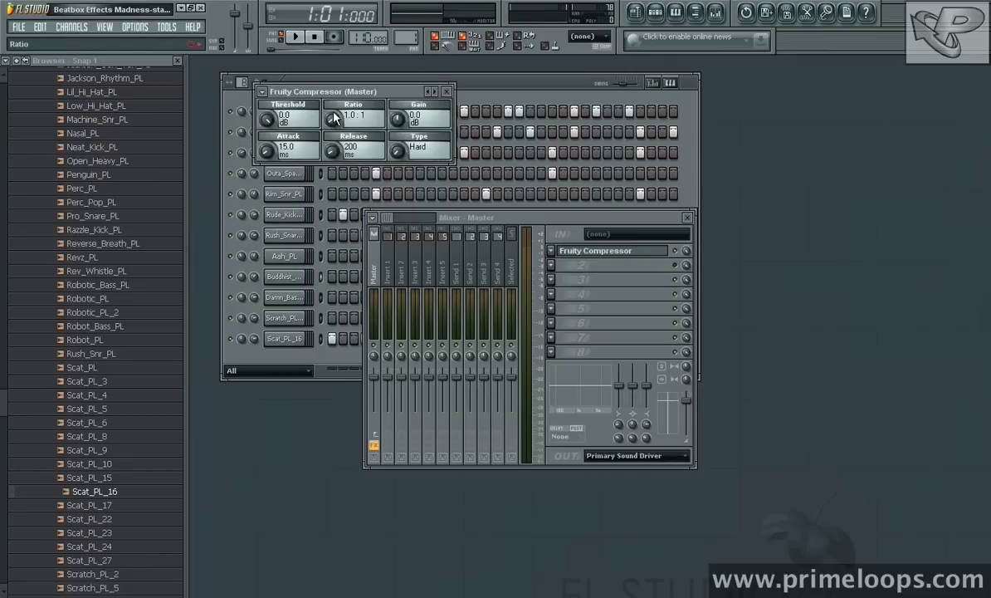
# Step: Set the Master compressor's ratio to 4.2:1, release to 1106 ms and attack to 199.4 ms
pyautogui.moveTo(333, 121); pyautogui.dragTo(332, 91)
pyautogui.moveTo(334, 150); pyautogui.dragTo(332, 108)
pyautogui.moveTo(268, 152); pyautogui.dragTo(268, 129)
pyautogui.moveTo(268, 129); pyautogui.dragTo(292, 147)
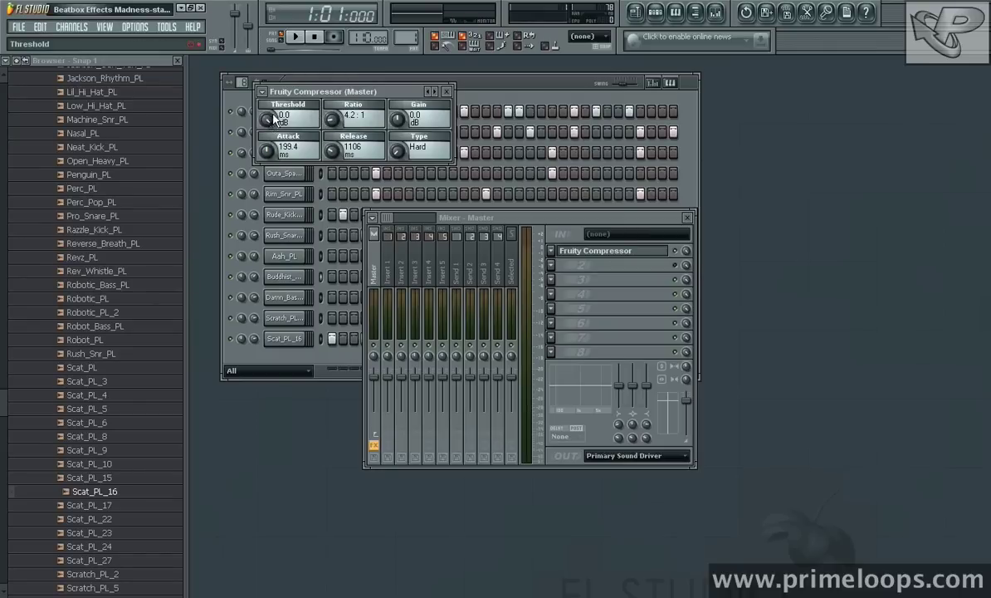
# Step: Lower the Master compressor's threshold to -6.1 dB while the pattern plays
pyautogui.press('space')
pyautogui.moveTo(276, 120)
pyautogui.mouseDown()
pyautogui.moveTo(276, 154)
pyautogui.moveTo(263, 109)
pyautogui.mouseUp()
pyautogui.press('space')
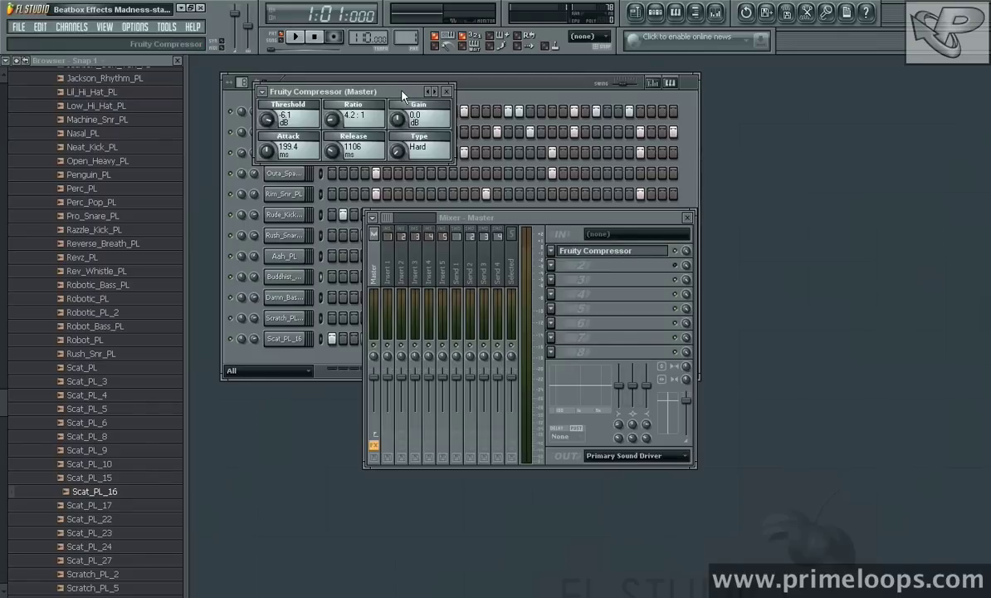
# Step: Raise the Master compressor's attack to 268.1 ms and its release to 1262 ms during playback
pyautogui.moveTo(403, 95); pyautogui.dragTo(475, 104)
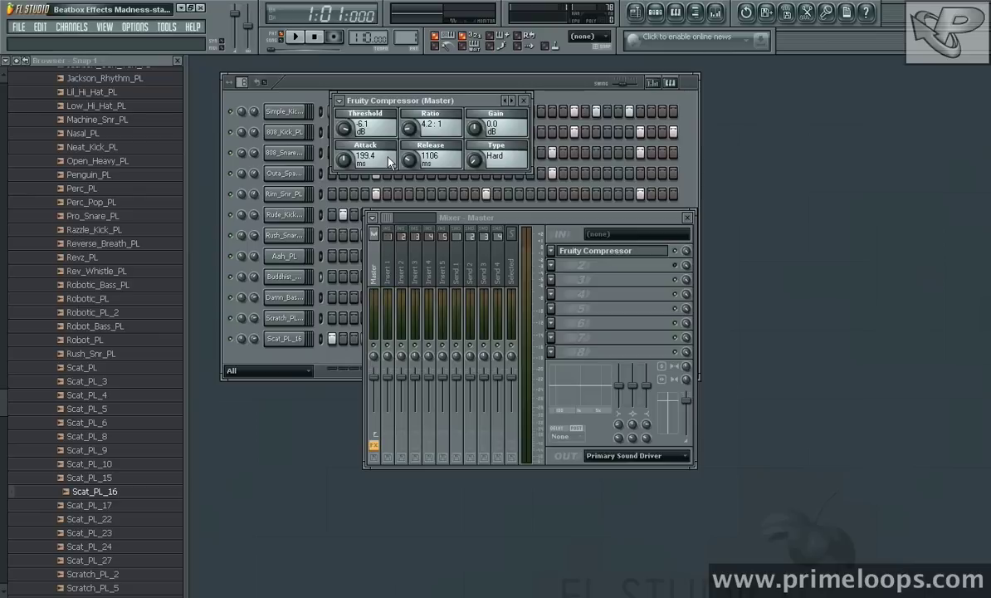
pyautogui.press('space')
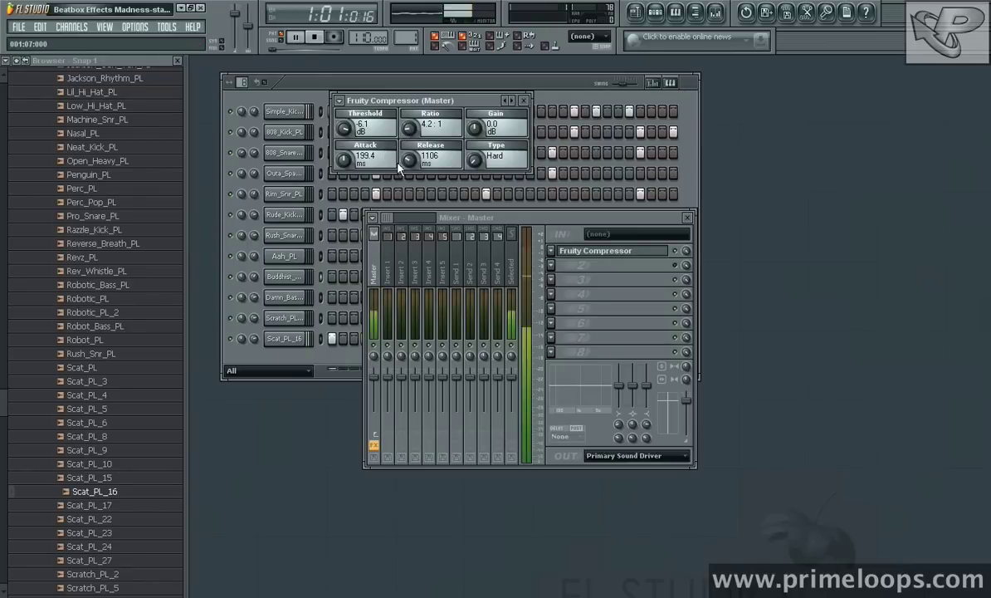
pyautogui.moveTo(344, 160)
pyautogui.mouseDown()
pyautogui.moveTo(344, 178)
pyautogui.moveTo(344, 131)
pyautogui.moveTo(341, 163)
pyautogui.mouseUp()
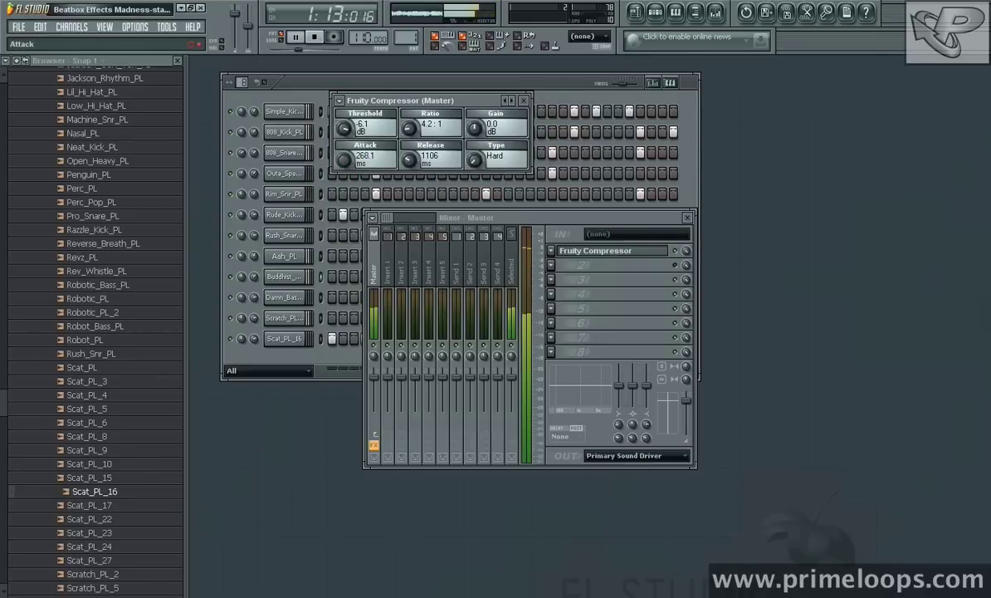
pyautogui.moveTo(416, 160)
pyautogui.mouseDown()
pyautogui.moveTo(404, 169)
pyautogui.moveTo(407, 158)
pyautogui.mouseUp()
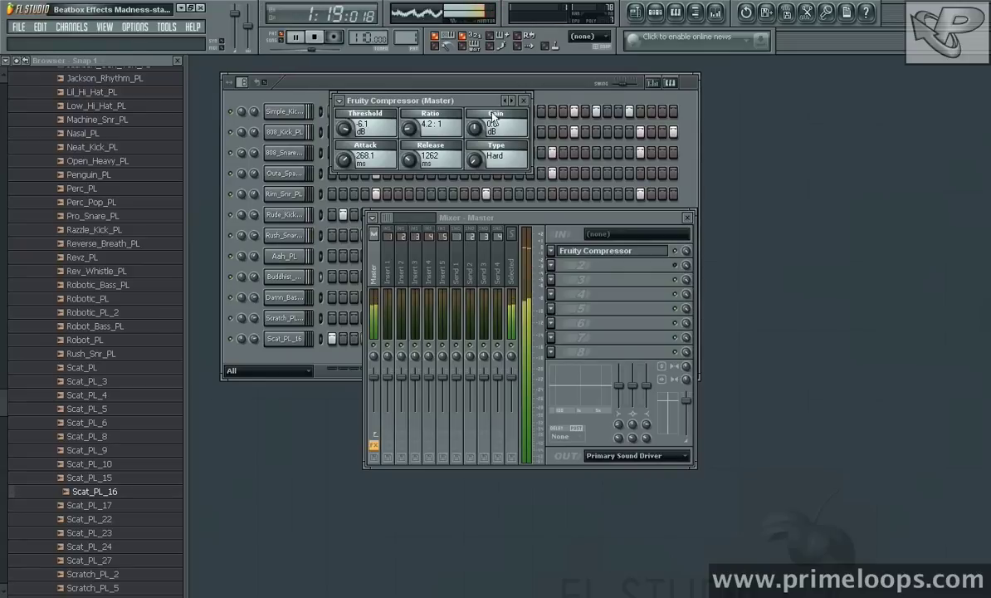
pyautogui.press('space')
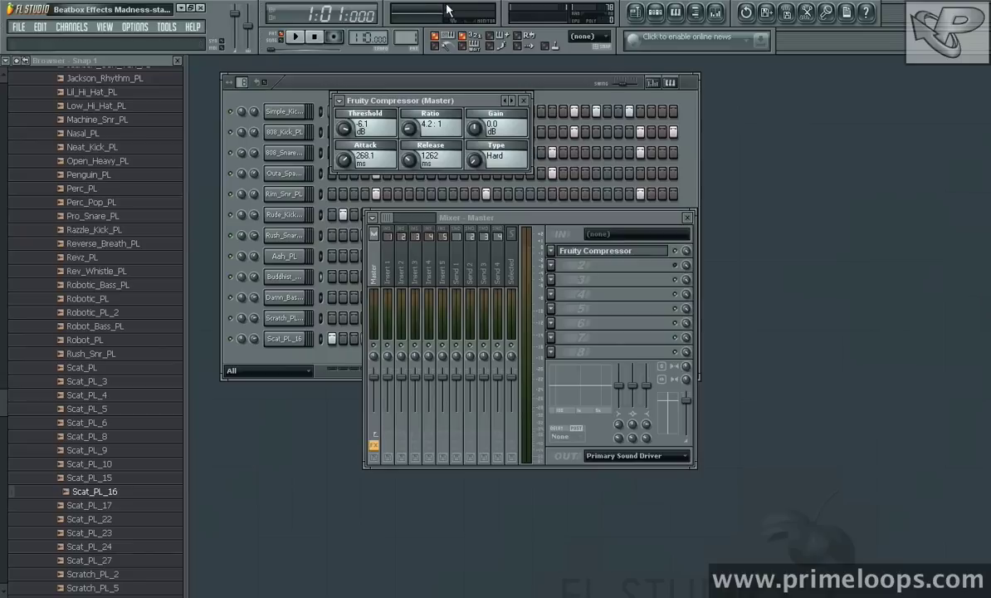
# Step: Close the compressor and mixer, and open the playlist behind the step sequencer
pyautogui.click(523, 100)
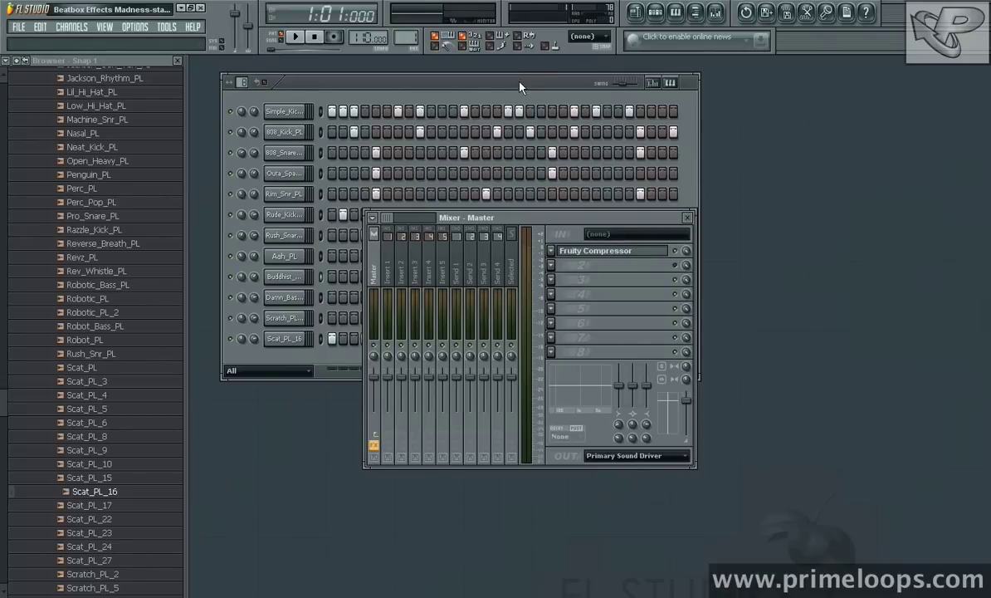
pyautogui.press('F9')
pyautogui.click(636, 14)
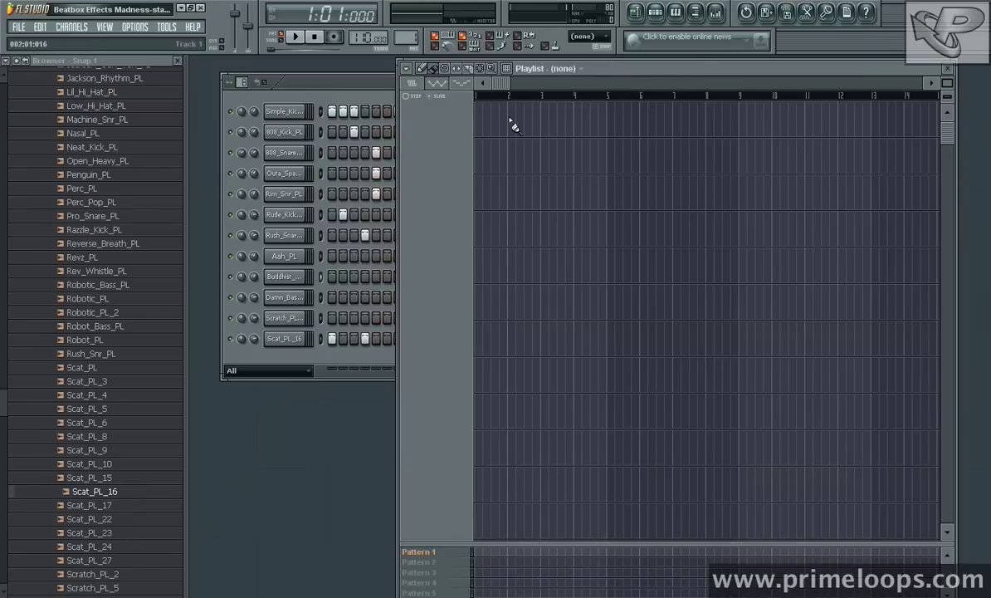
pyautogui.click(357, 83)
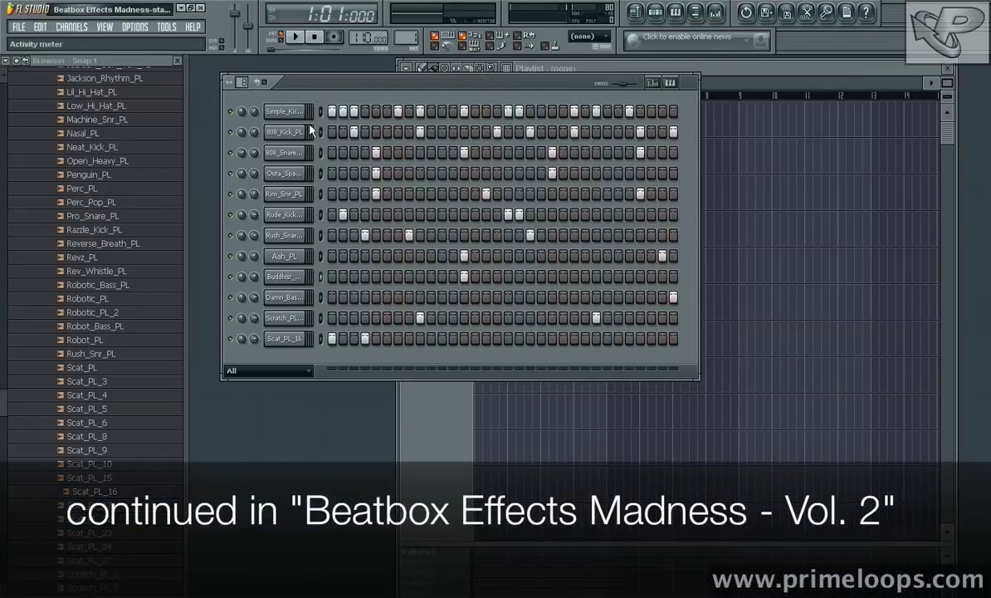